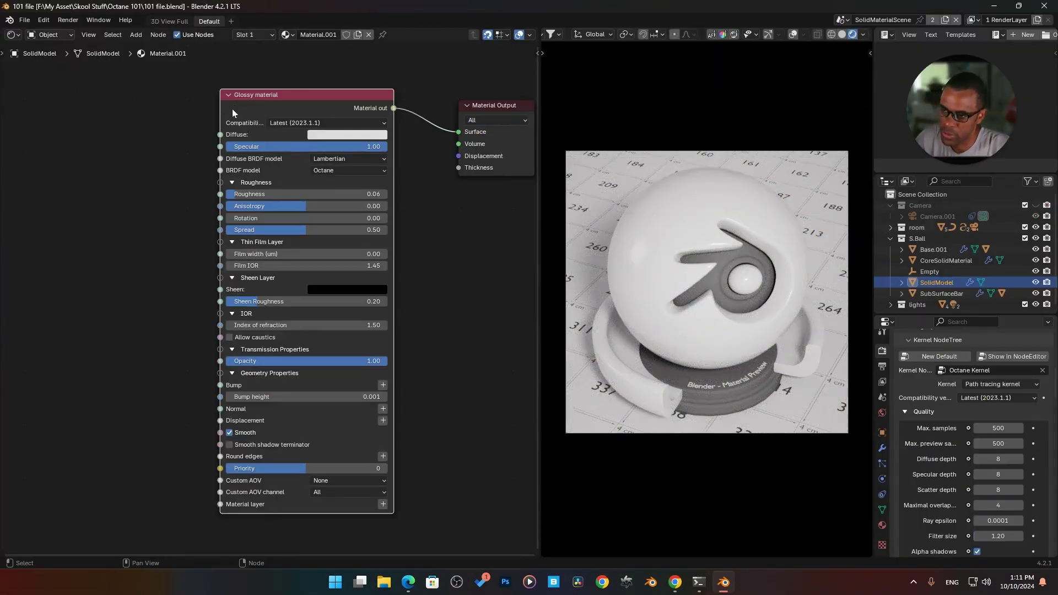
# Collapse the Roughness through Geometry Properties sections and try blue, pale green and grey diffuse colours
pyautogui.moveTo(234, 183); pyautogui.dragTo(216, 256)
pyautogui.click(233, 242)
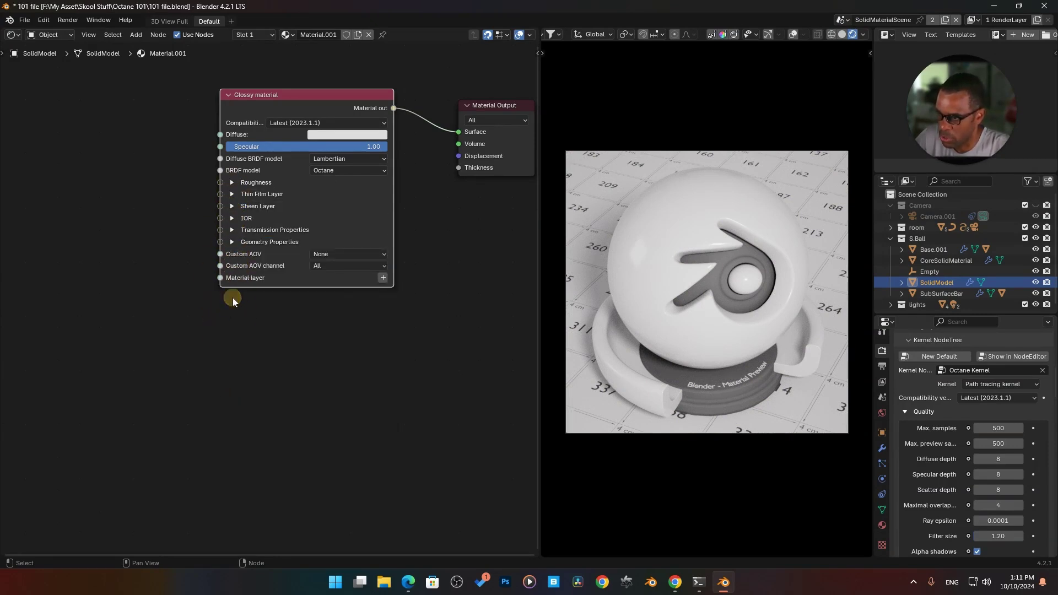
pyautogui.click(343, 136)
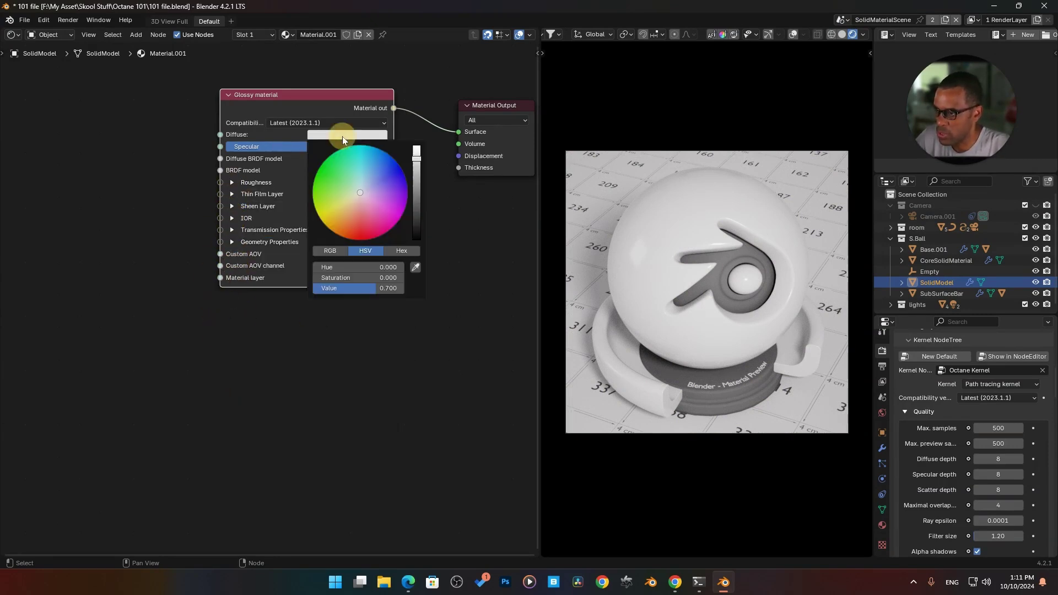
pyautogui.click(390, 171)
pyautogui.moveTo(390, 170)
pyautogui.mouseDown()
pyautogui.moveTo(350, 187)
pyautogui.moveTo(364, 193)
pyautogui.mouseUp()
pyautogui.moveTo(352, 278); pyautogui.dragTo(313, 276)
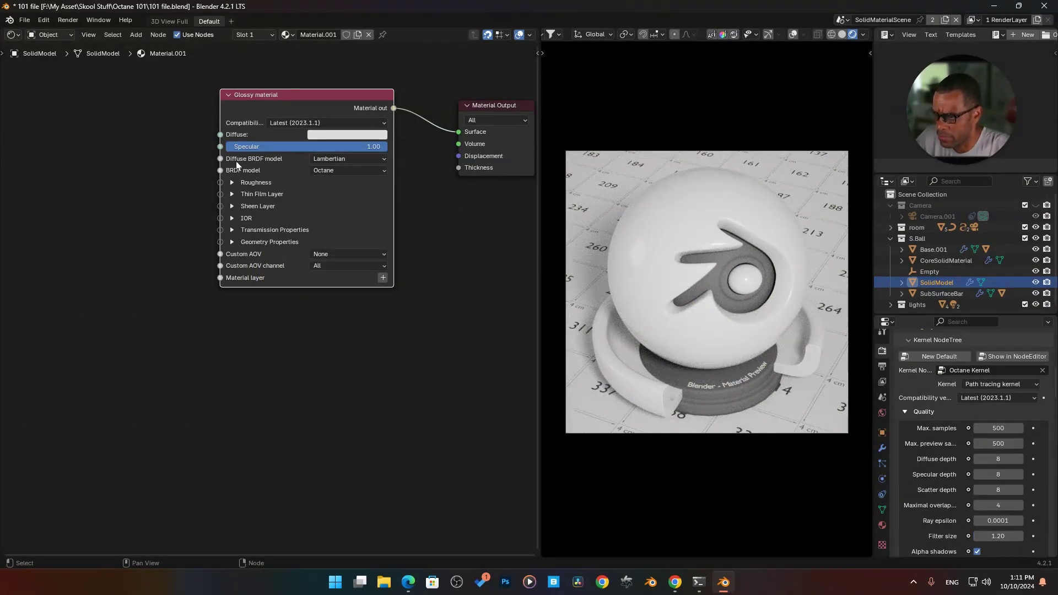
# Keep the Diffuse BRDF model as Lambertian and try the Ward BRDF model
pyautogui.click(340, 159)
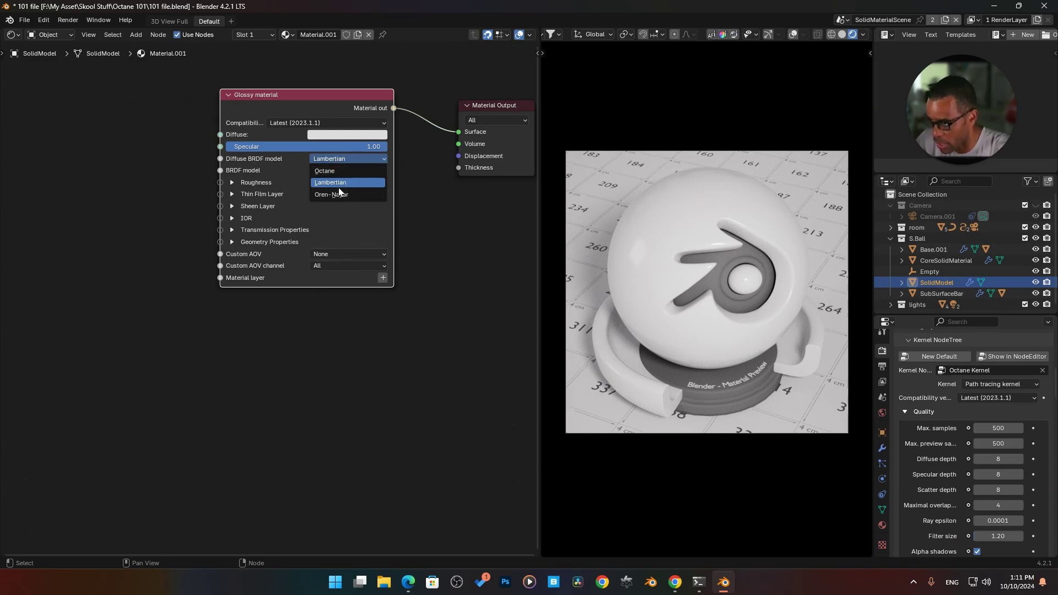
pyautogui.click(338, 182)
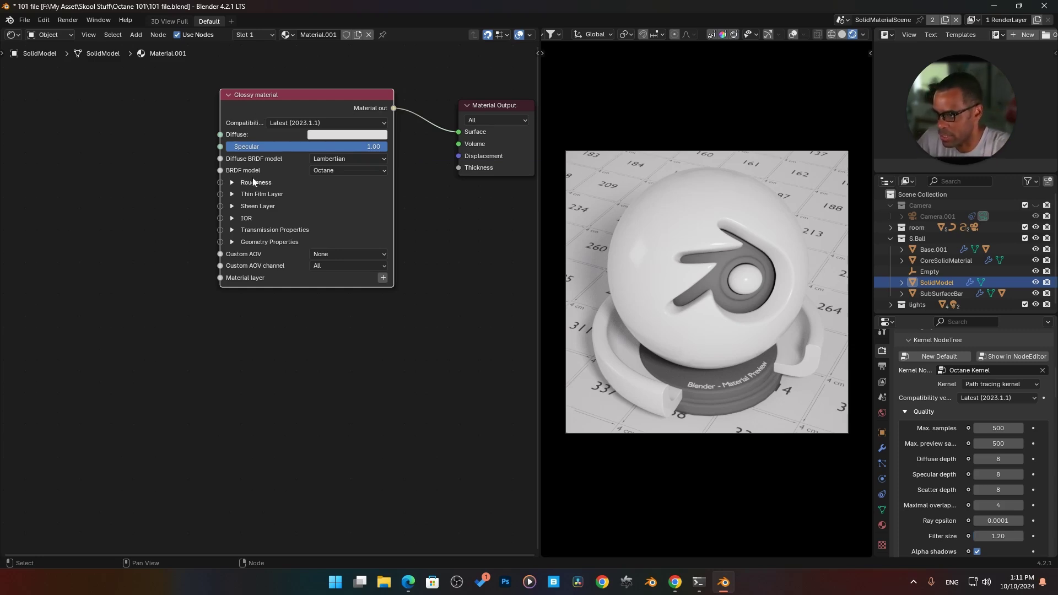
pyautogui.click(336, 173)
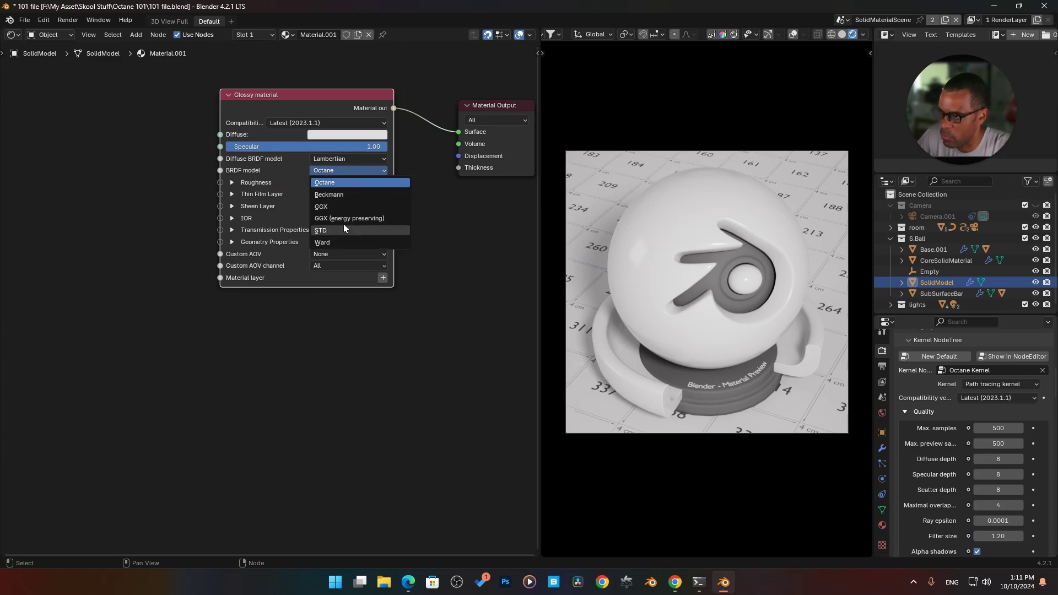
pyautogui.click(338, 242)
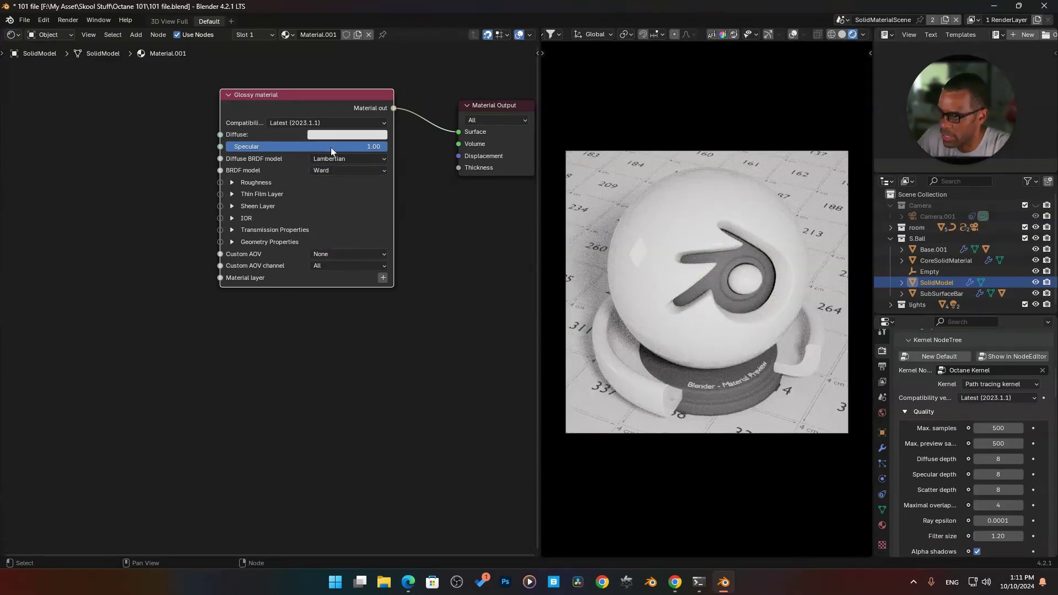
# Make the diffuse colour a darker red and set the BRDF model to plain GGX
pyautogui.click(353, 136)
pyautogui.moveTo(416, 148); pyautogui.dragTo(416, 196)
pyautogui.click(358, 208)
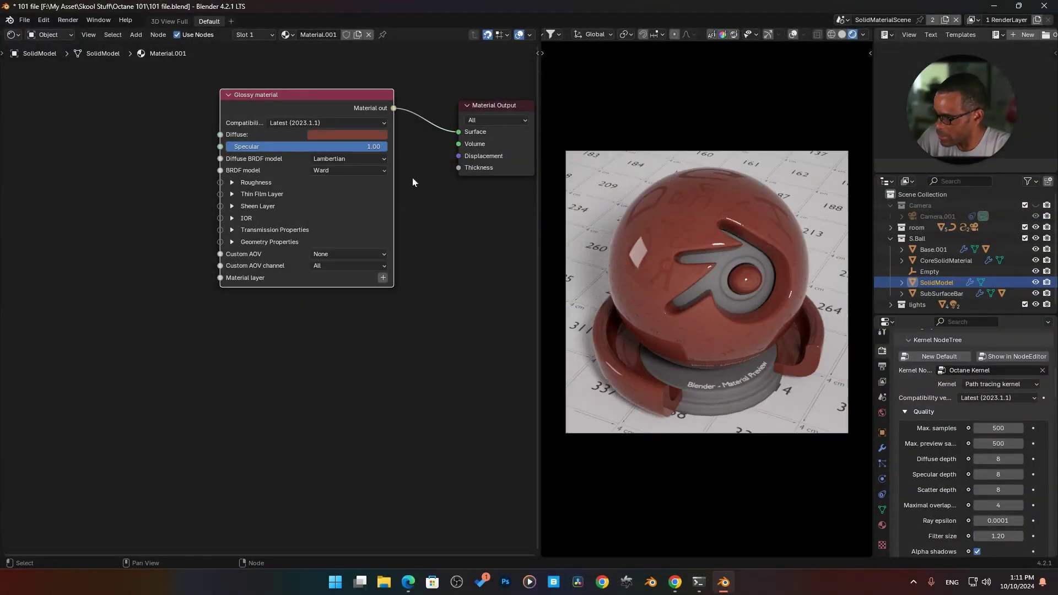
pyautogui.click(356, 168)
pyautogui.click(344, 218)
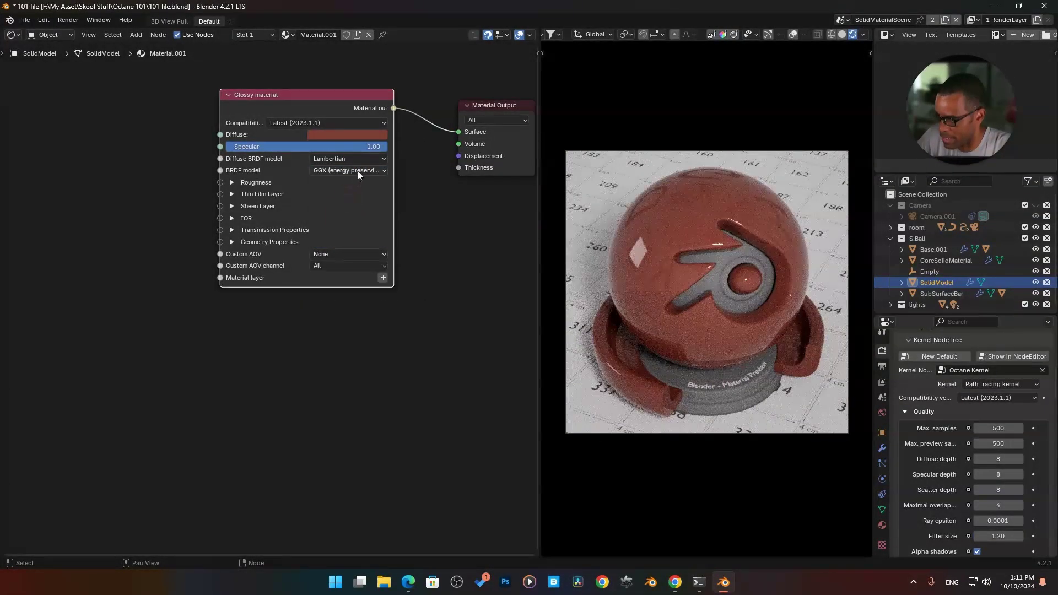
pyautogui.click(370, 171)
pyautogui.click(351, 207)
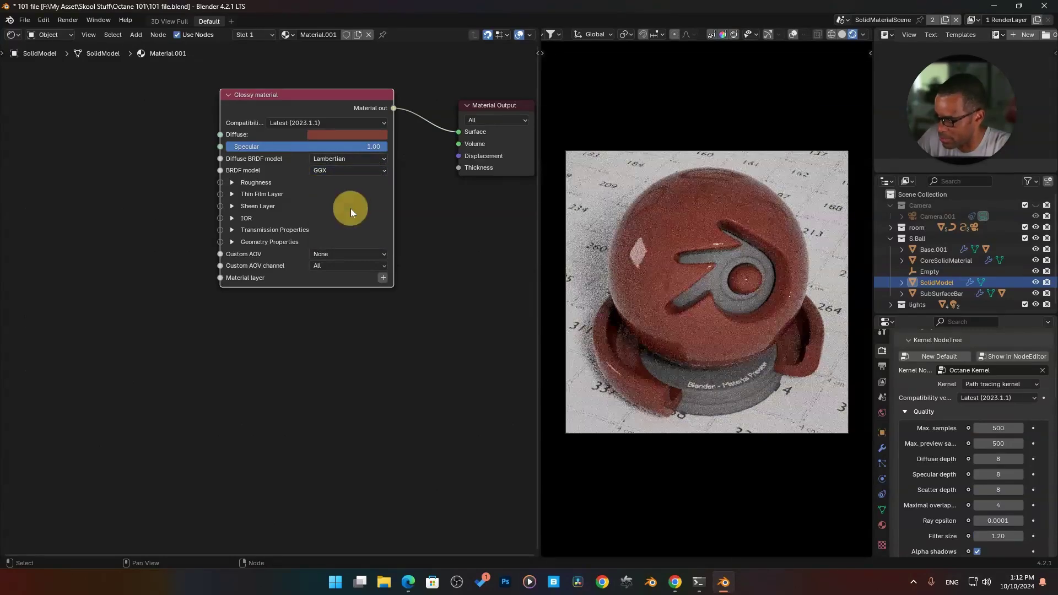
# Keep Roughness at 0.00 and set the Thin Film width to 0.48
pyautogui.click(233, 183)
pyautogui.moveTo(253, 194); pyautogui.dragTo(231, 193)
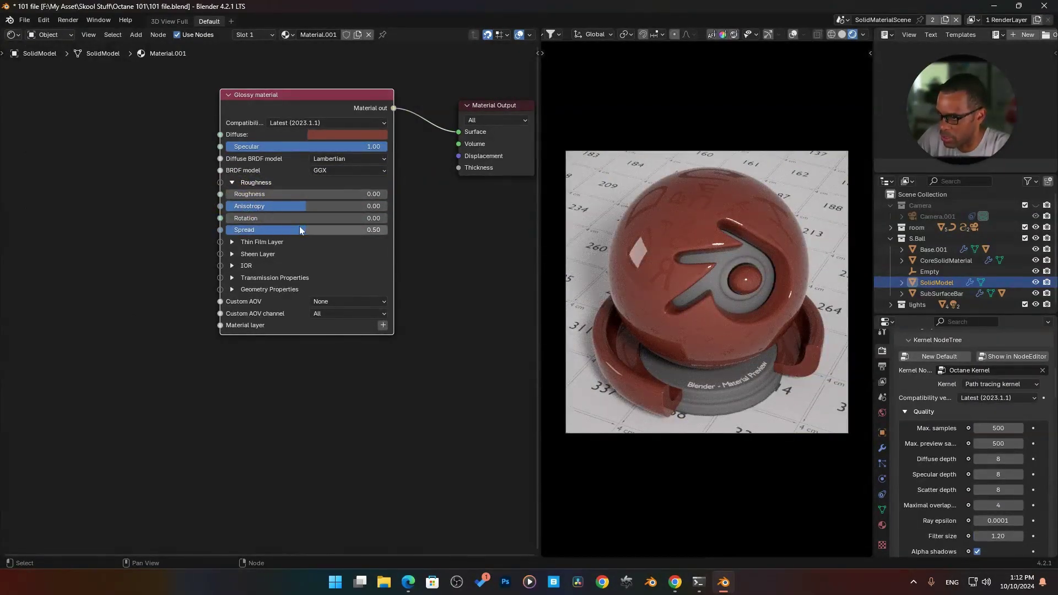
pyautogui.click(233, 241)
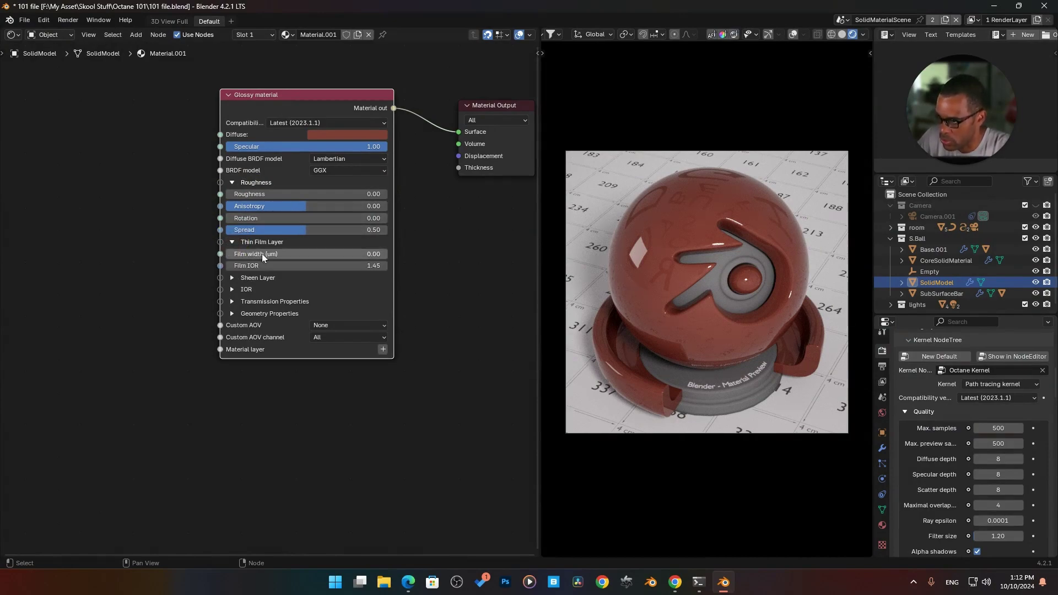
pyautogui.moveTo(262, 253); pyautogui.dragTo(221, 279)
# Set Sheen Roughness to 0.00, leaving the sheen colour black after testing white
pyautogui.click(231, 278)
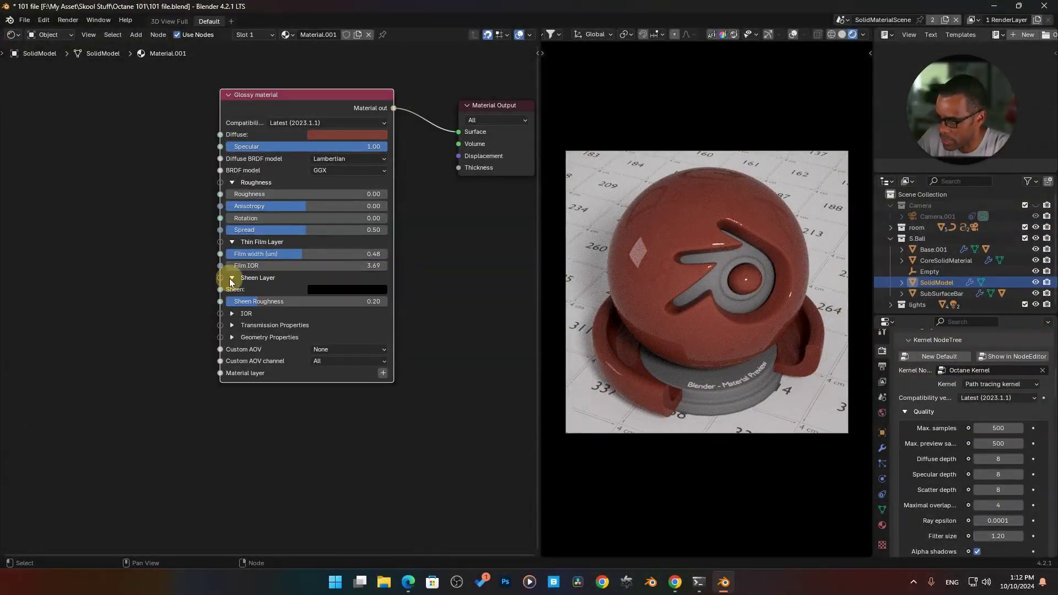
pyautogui.click(335, 292)
pyautogui.moveTo(416, 226); pyautogui.dragTo(417, 129)
pyautogui.moveTo(417, 204); pyautogui.dragTo(137, 244)
pyautogui.click(325, 289)
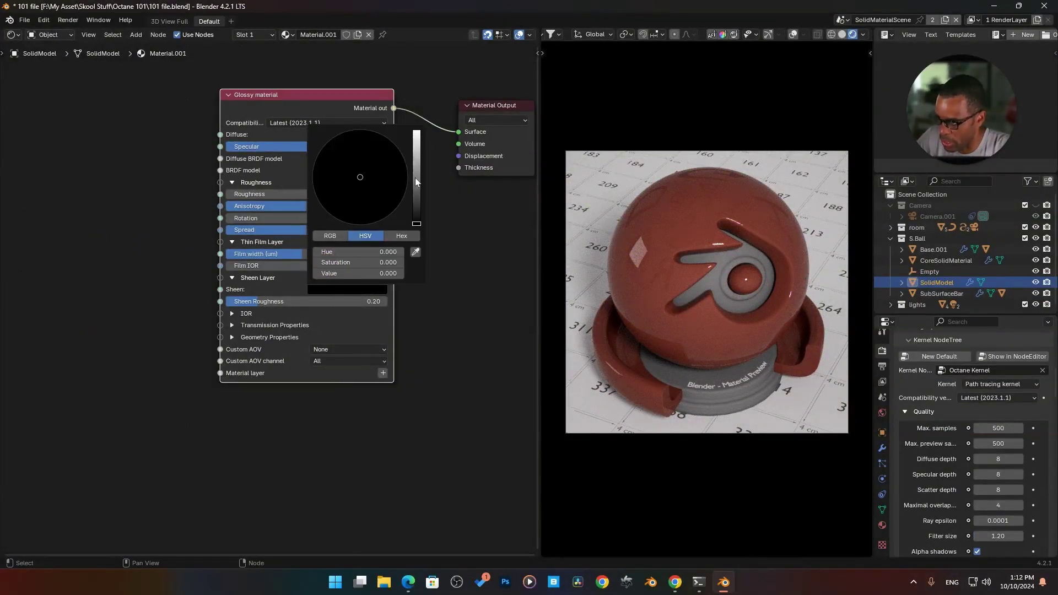
pyautogui.moveTo(415, 180); pyautogui.dragTo(416, 130)
pyautogui.moveTo(269, 306); pyautogui.dragTo(236, 300)
pyautogui.click(366, 288)
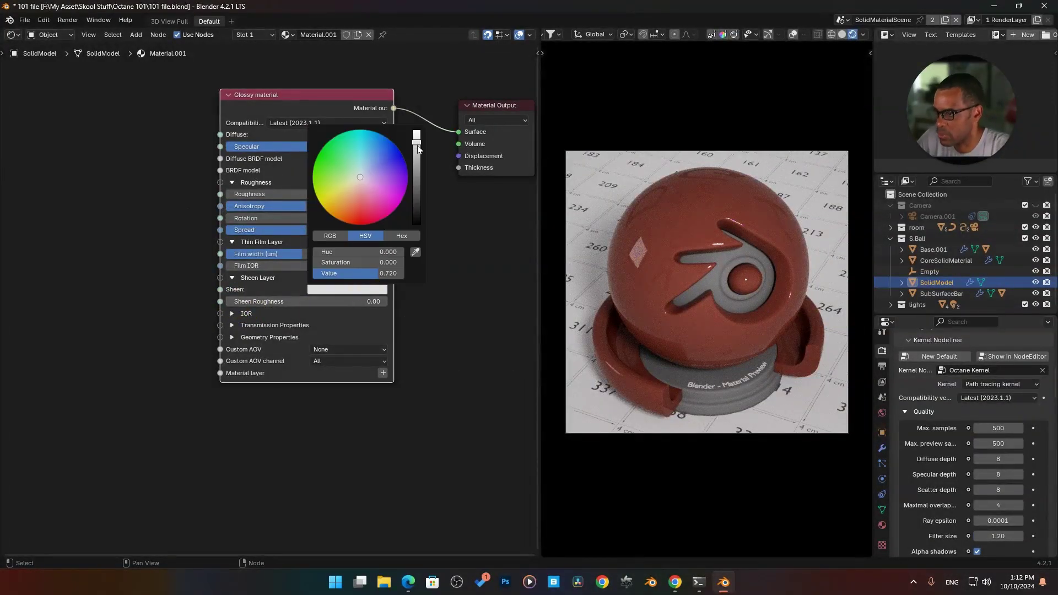
pyautogui.moveTo(417, 144); pyautogui.dragTo(408, 233)
# Set the index of refraction to 1.57 and enable Allow caustics
pyautogui.click(232, 313)
pyautogui.click(295, 325)
pyautogui.moveTo(295, 325); pyautogui.dragTo(335, 337)
pyautogui.click(228, 339)
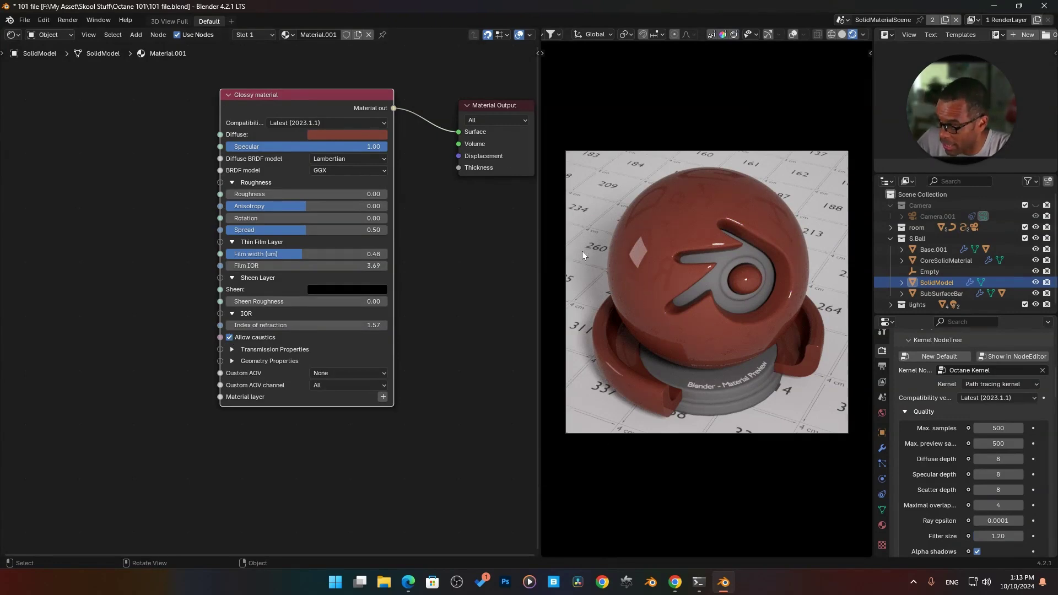
# Disable caustics, keep opacity at 1.00 after a test, and set bump height to -0.399
pyautogui.click(229, 337)
pyautogui.click(232, 350)
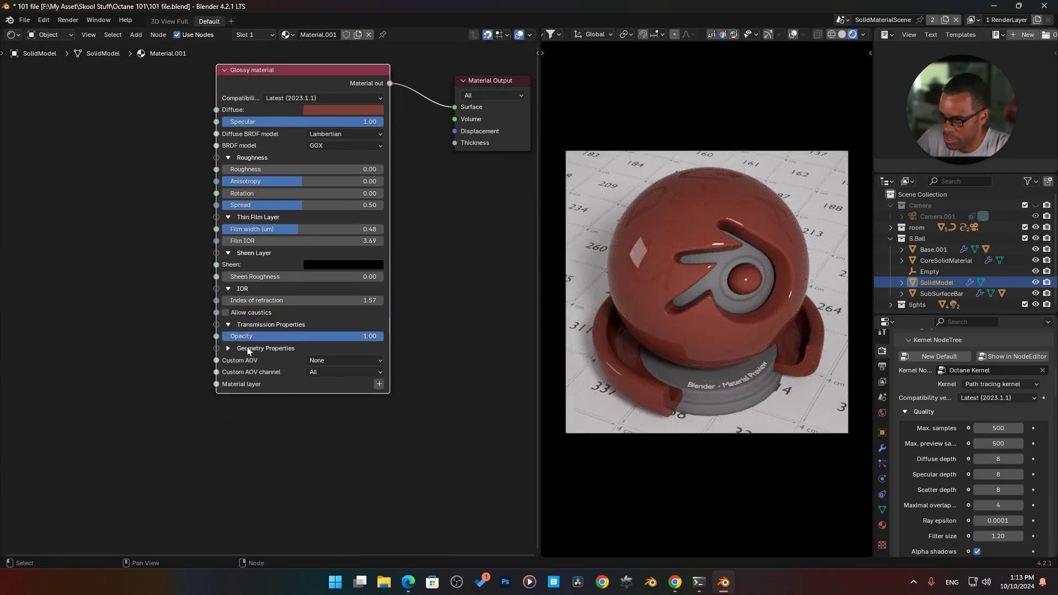
pyautogui.moveTo(335, 338)
pyautogui.mouseDown()
pyautogui.moveTo(184, 336)
pyautogui.moveTo(347, 350)
pyautogui.moveTo(161, 346)
pyautogui.moveTo(437, 347)
pyautogui.moveTo(161, 331)
pyautogui.moveTo(449, 325)
pyautogui.moveTo(284, 354)
pyautogui.moveTo(336, 336)
pyautogui.mouseUp()
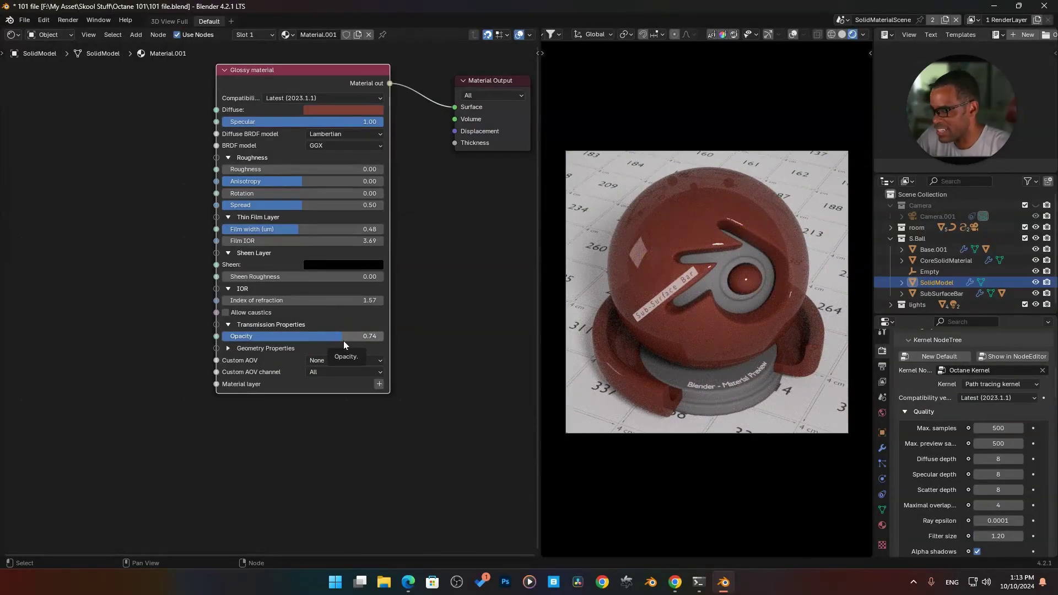
pyautogui.moveTo(342, 336); pyautogui.dragTo(300, 334)
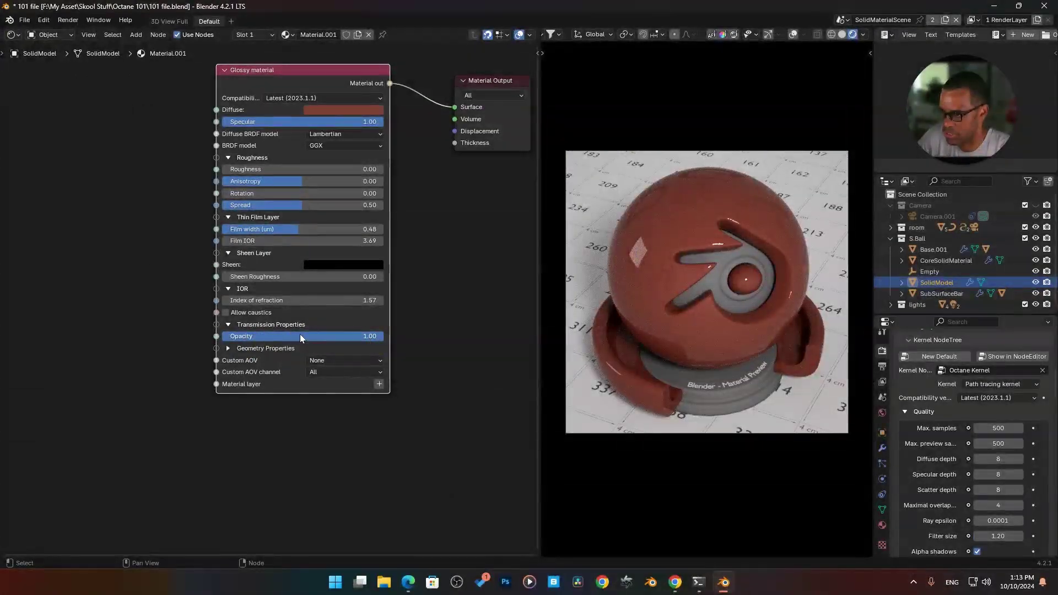
pyautogui.click(227, 349)
pyautogui.moveTo(268, 372); pyautogui.dragTo(369, 368)
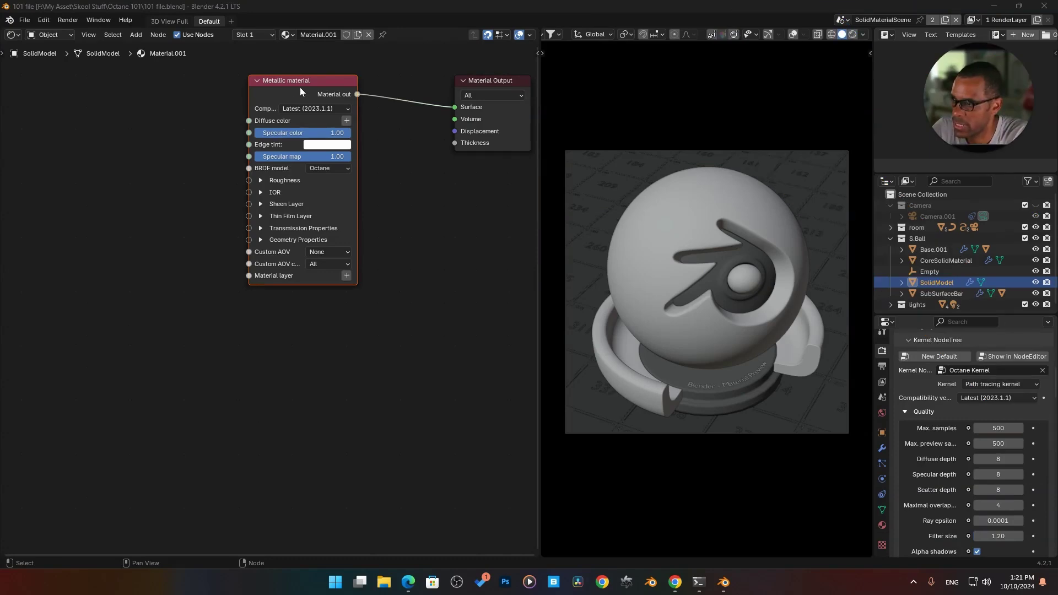
# Reposition the Metallic material node and widen it so all its labels show fully
pyautogui.click(315, 107)
pyautogui.moveTo(309, 94); pyautogui.dragTo(342, 116)
pyautogui.click(762, 58)
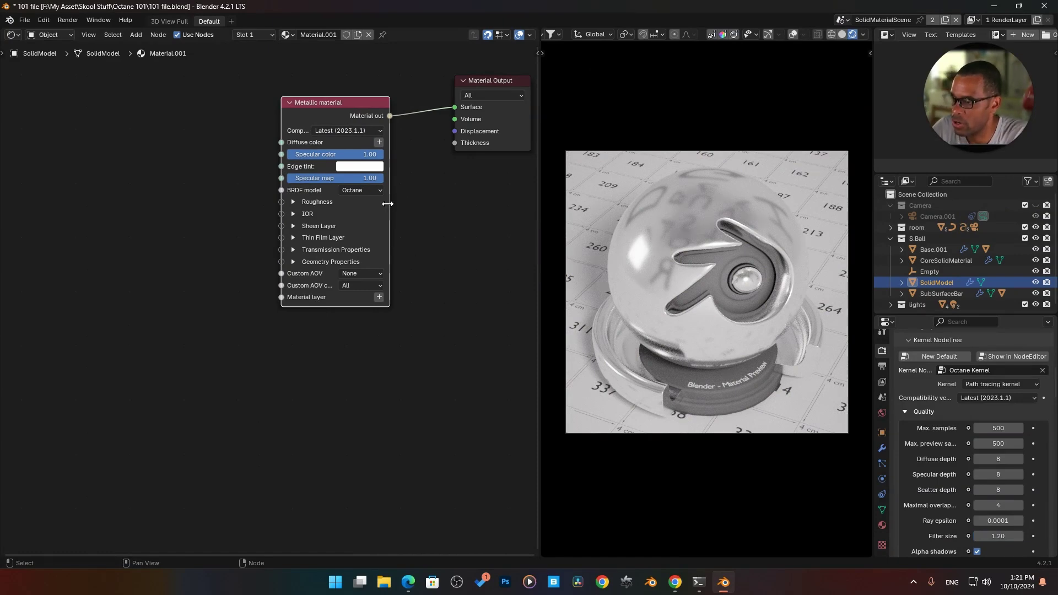
pyautogui.moveTo(389, 204); pyautogui.dragTo(421, 196)
pyautogui.moveTo(305, 121); pyautogui.dragTo(295, 122)
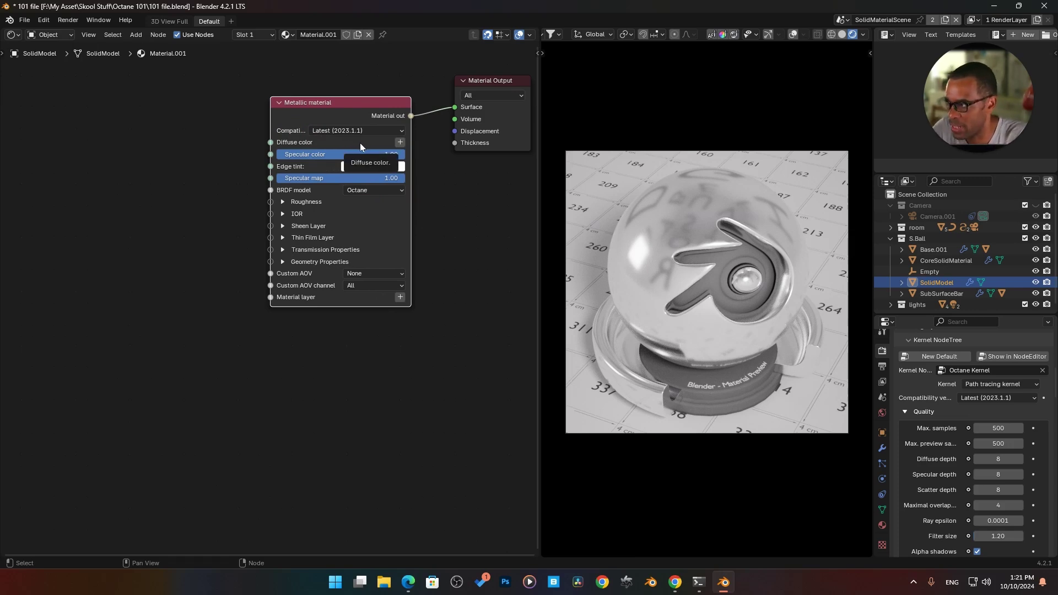
# Try a yellow RGB color node on Diffuse color with Specular map 0.18, then delete it
pyautogui.click(400, 143)
pyautogui.moveTo(394, 159)
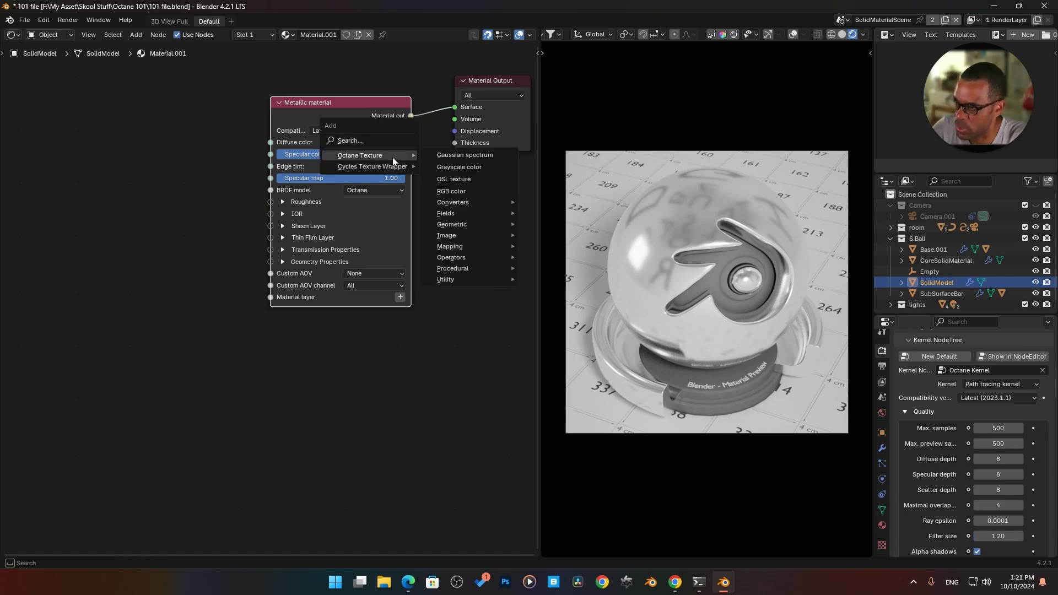
pyautogui.click(463, 191)
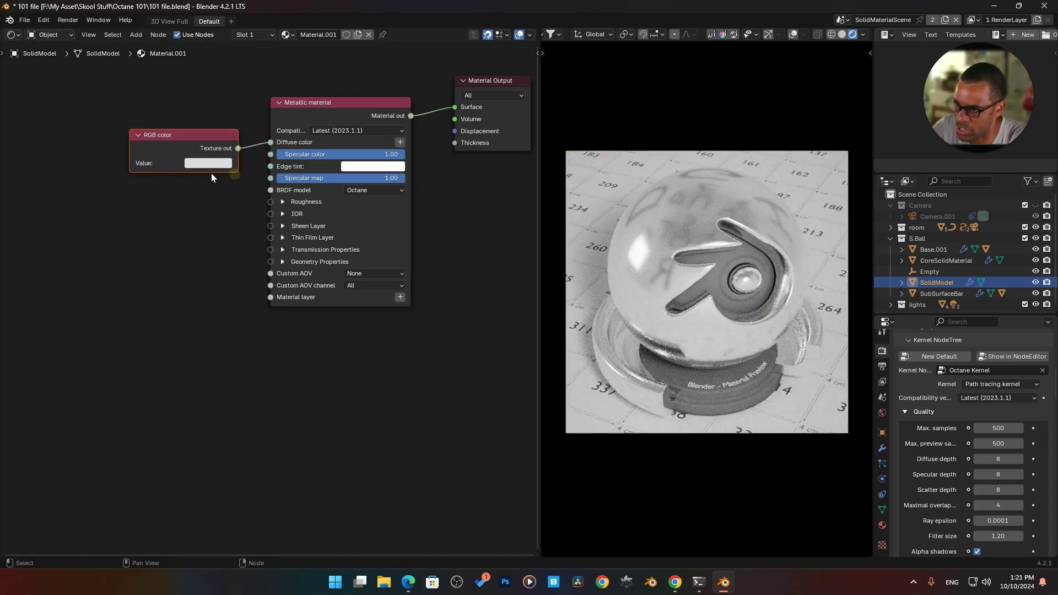
pyautogui.click(206, 166)
pyautogui.moveTo(253, 209); pyautogui.dragTo(198, 242)
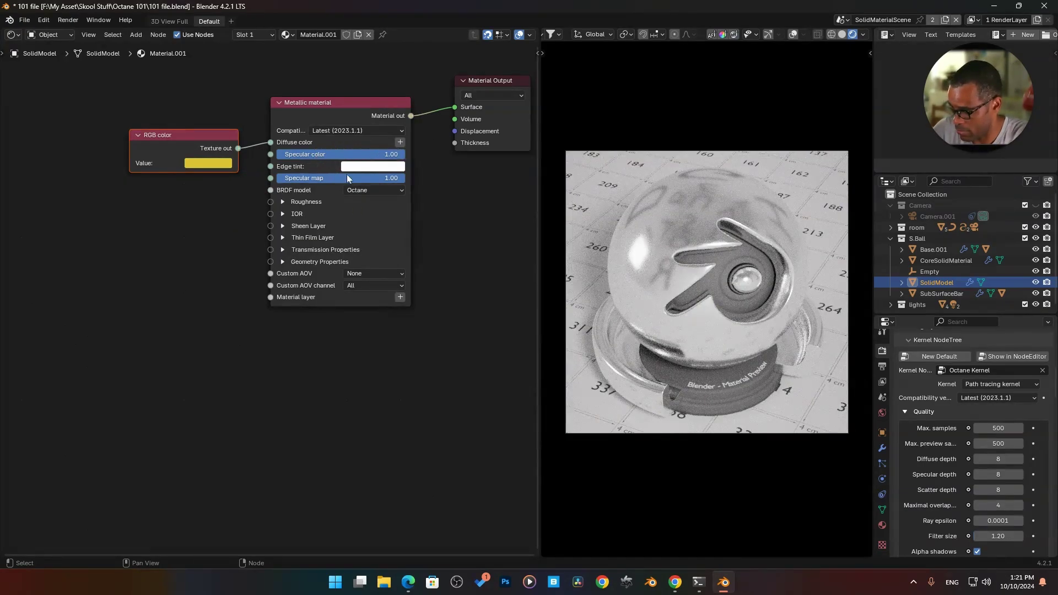
pyautogui.moveTo(349, 175); pyautogui.dragTo(439, 204)
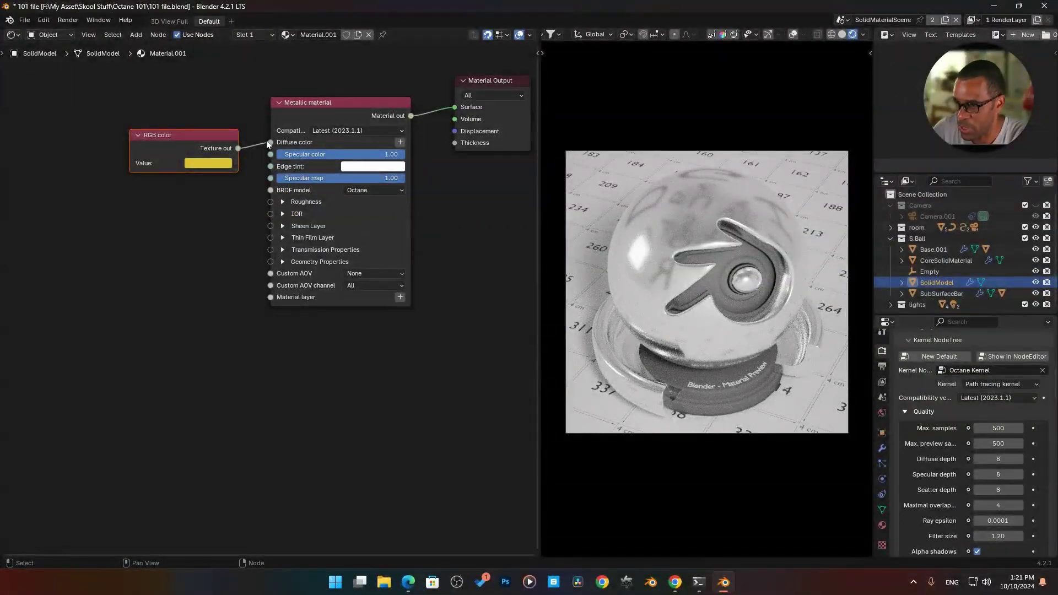
pyautogui.moveTo(270, 142); pyautogui.dragTo(248, 147)
pyautogui.click(204, 140)
pyautogui.press('x')
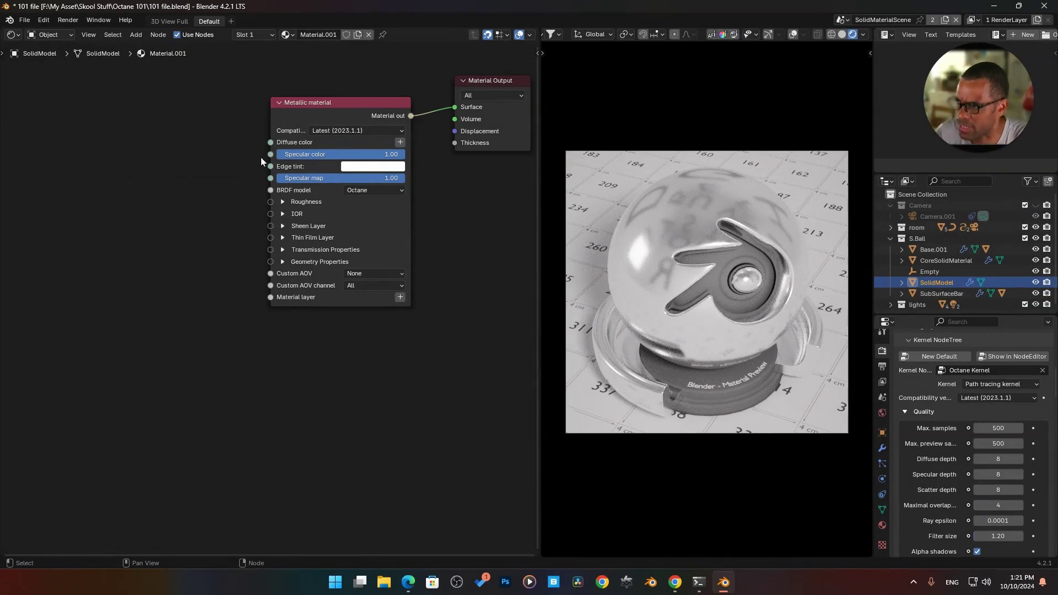
# Tint the metal's edges cyan and lower Specular color to 0.38
pyautogui.click(362, 166)
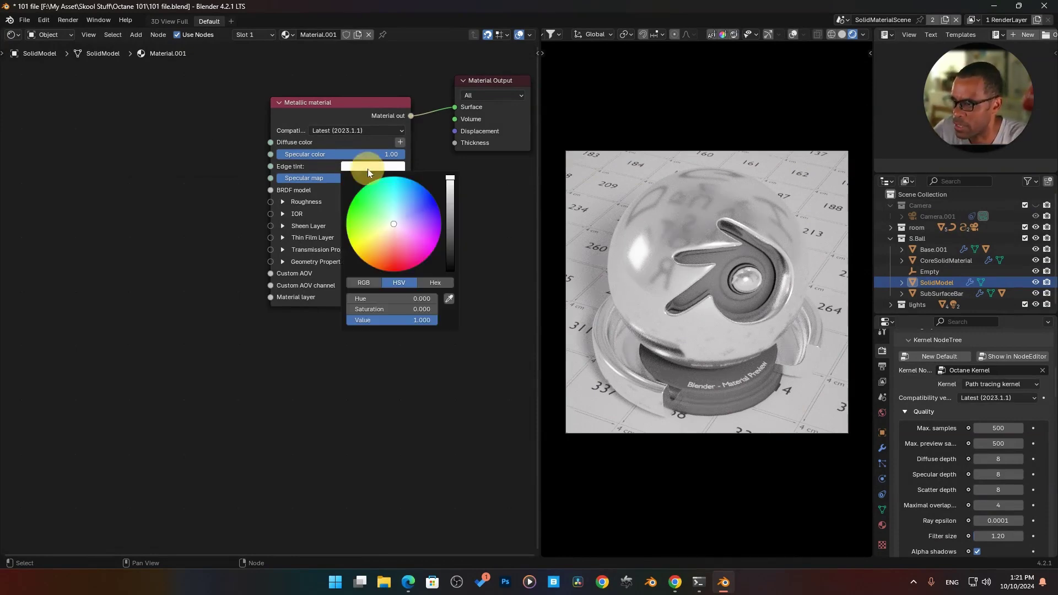
pyautogui.moveTo(399, 215)
pyautogui.mouseDown()
pyautogui.moveTo(395, 198)
pyautogui.moveTo(419, 242)
pyautogui.moveTo(395, 227)
pyautogui.mouseUp()
pyautogui.moveTo(368, 154); pyautogui.dragTo(425, 160)
# Add a new RGB color node linked to Specular color and make it pale copper pink
pyautogui.click(404, 142)
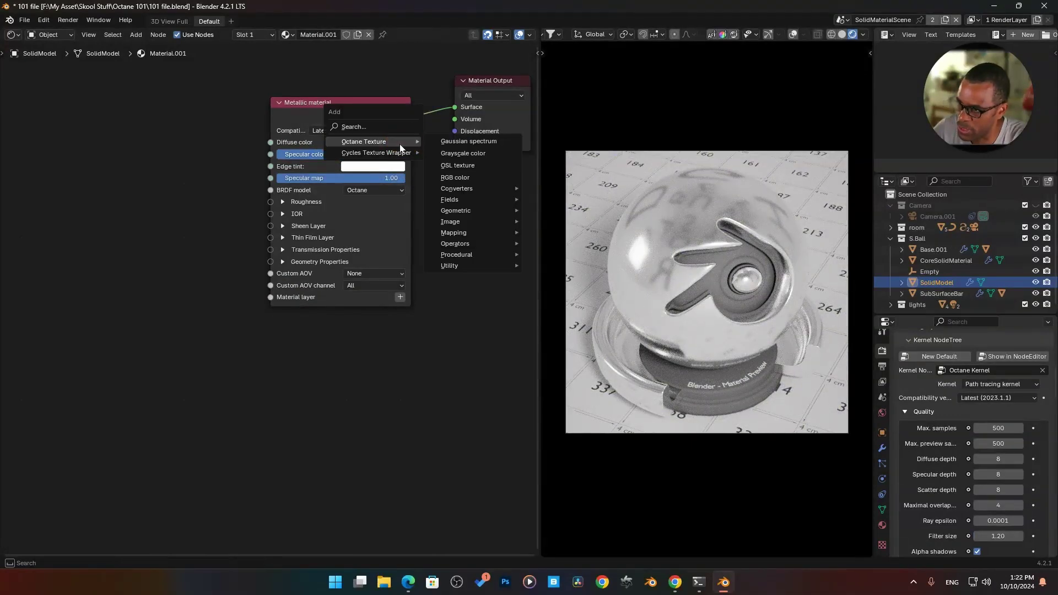
pyautogui.click(461, 175)
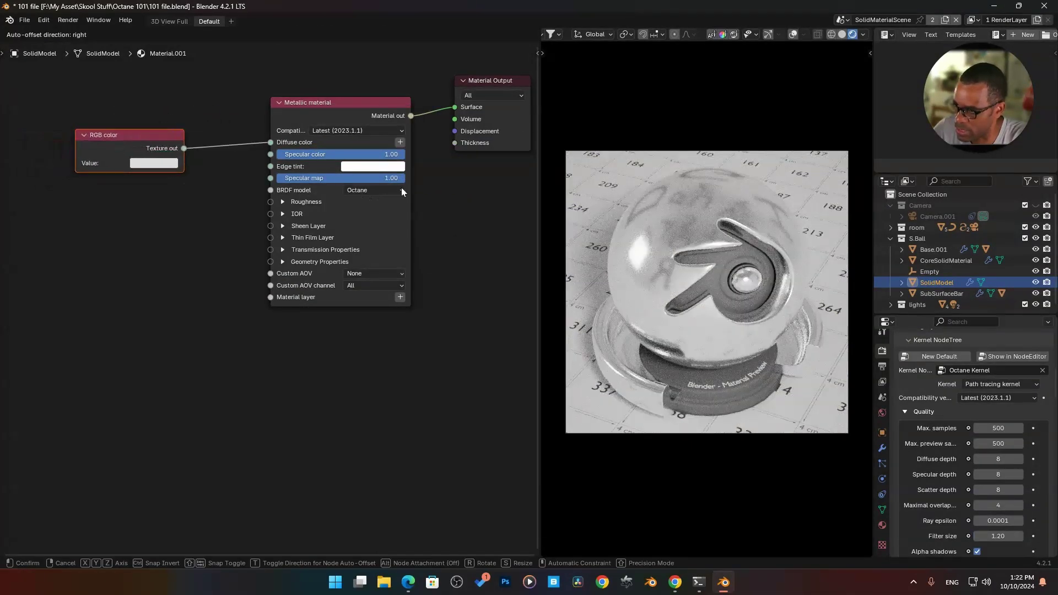
pyautogui.moveTo(274, 144); pyautogui.dragTo(270, 155)
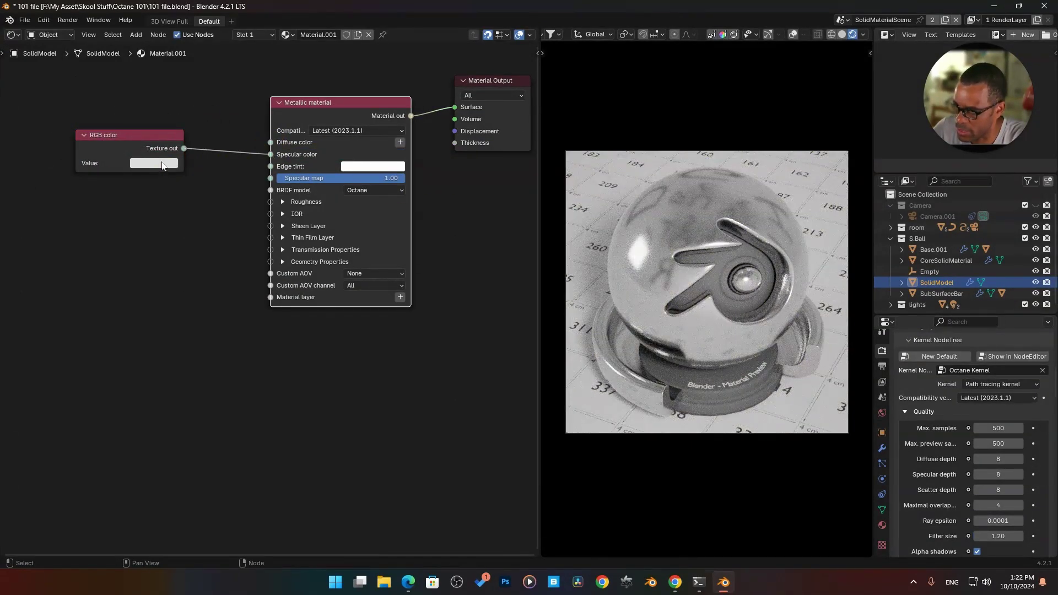
pyautogui.click(160, 163)
pyautogui.moveTo(170, 209); pyautogui.dragTo(186, 230)
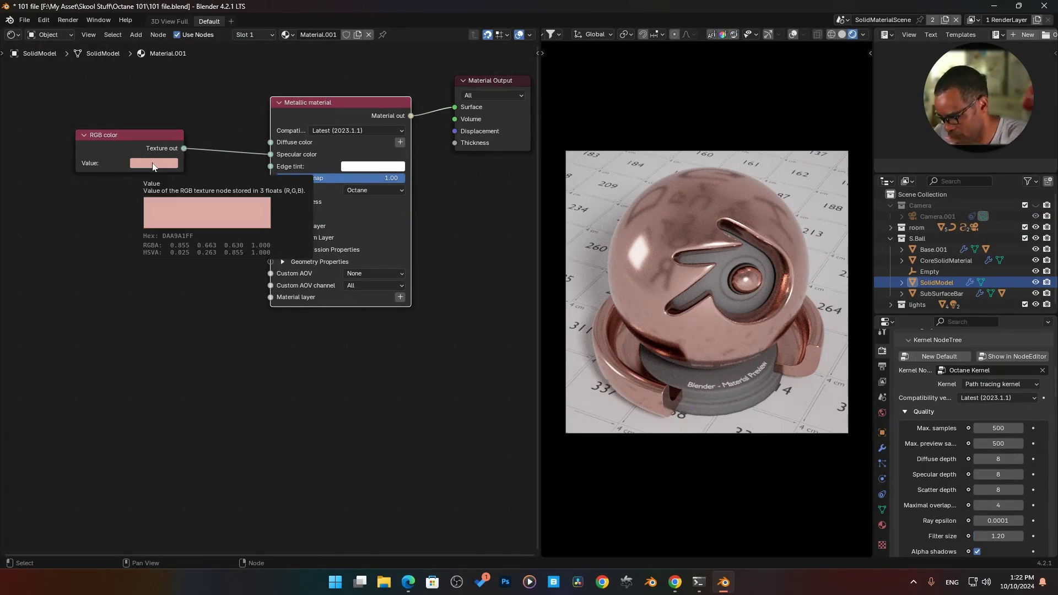
pyautogui.moveTo(135, 137); pyautogui.dragTo(148, 150)
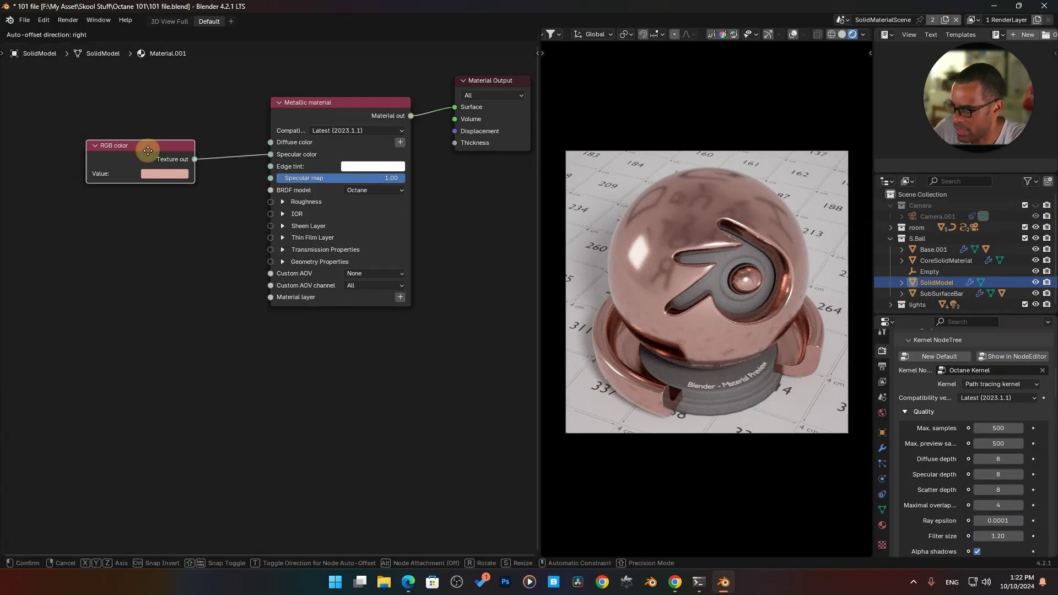
# Test the pink colour on Specular map, leave the map at 1.00, then unplug the node
pyautogui.moveTo(270, 156); pyautogui.dragTo(237, 198)
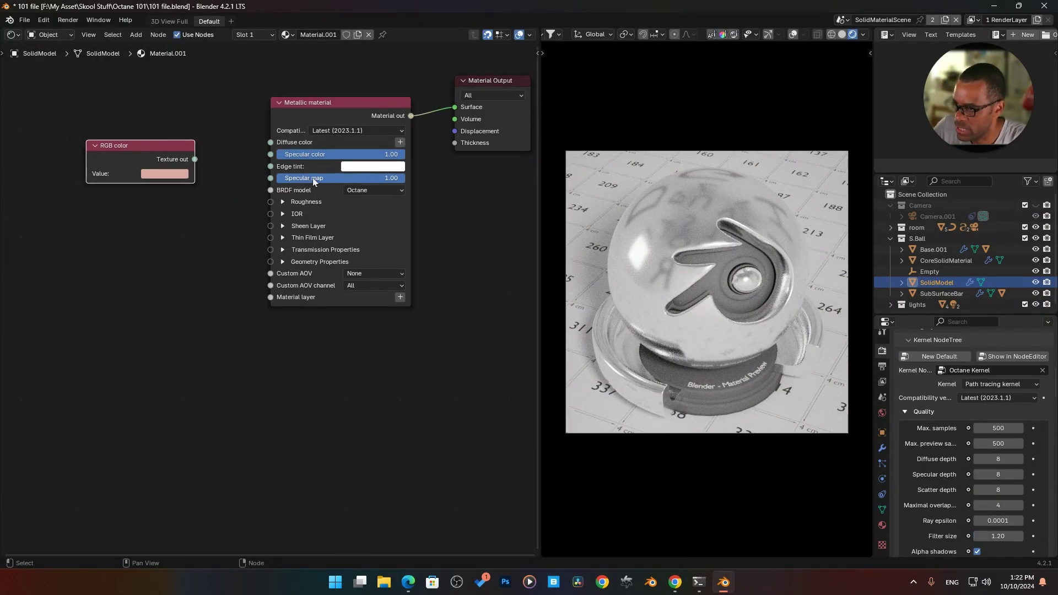
pyautogui.moveTo(372, 179); pyautogui.dragTo(405, 176)
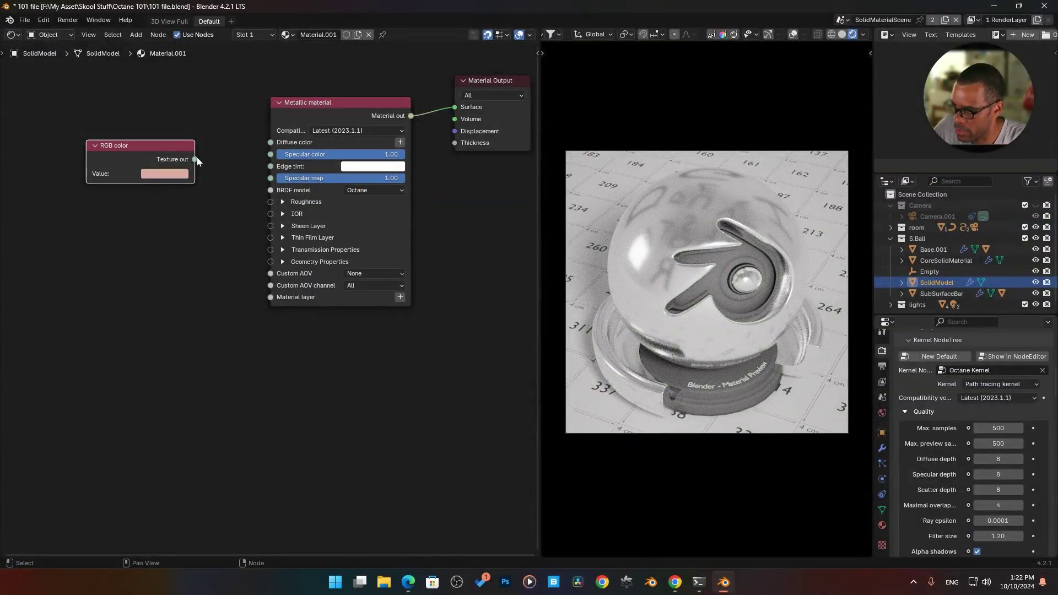
pyautogui.moveTo(195, 160); pyautogui.dragTo(270, 178)
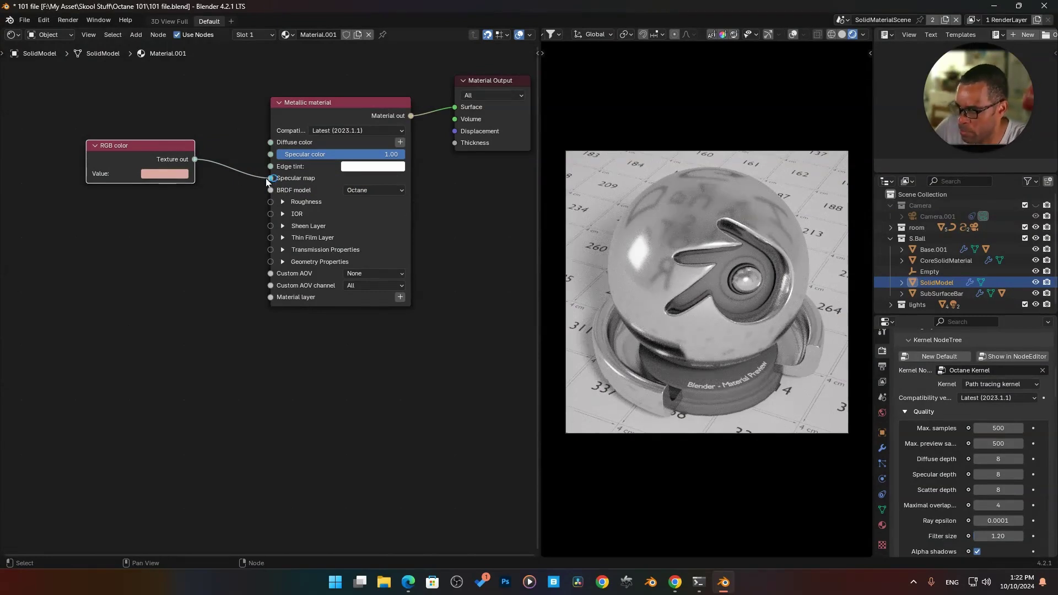
pyautogui.moveTo(269, 177); pyautogui.dragTo(229, 173)
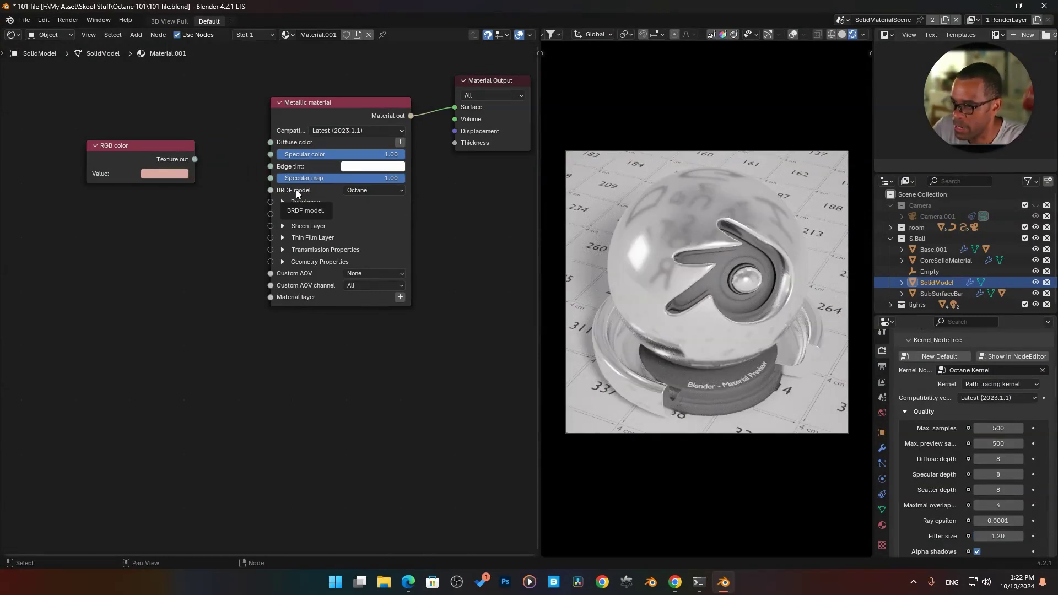
# Keep the Octane BRDF model and set the Metallic material's roughness to 0.08
pyautogui.click(379, 191)
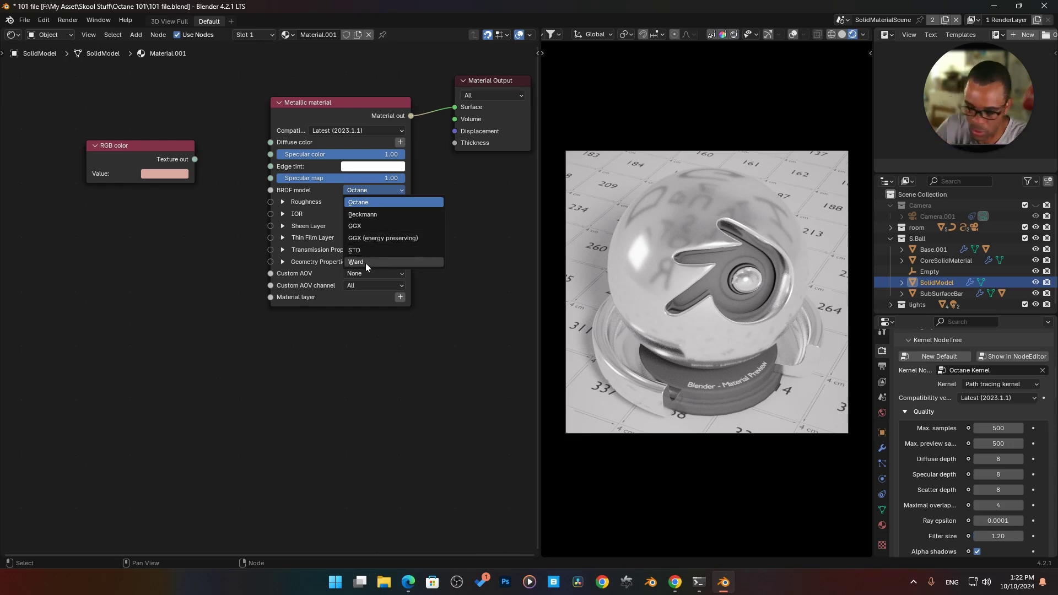
pyautogui.click(298, 201)
pyautogui.moveTo(176, 171); pyautogui.dragTo(197, 149)
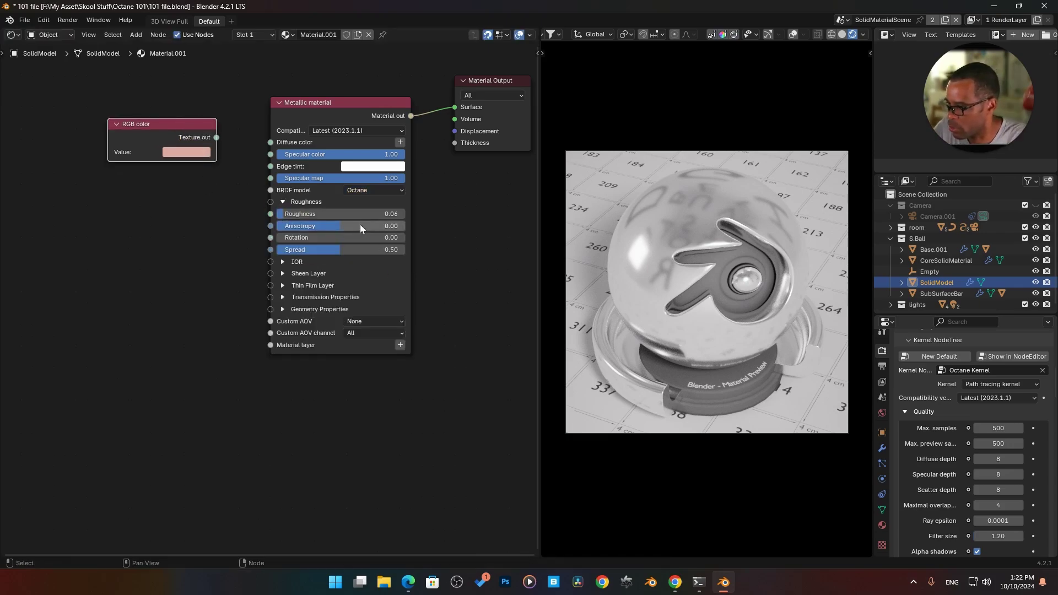
pyautogui.moveTo(376, 214); pyautogui.dragTo(427, 233)
# Undo a 1.00 anisotropy test and expand the IOR settings
pyautogui.moveTo(341, 243)
pyautogui.mouseDown()
pyautogui.moveTo(378, 240)
pyautogui.moveTo(279, 237)
pyautogui.moveTo(336, 246)
pyautogui.mouseUp()
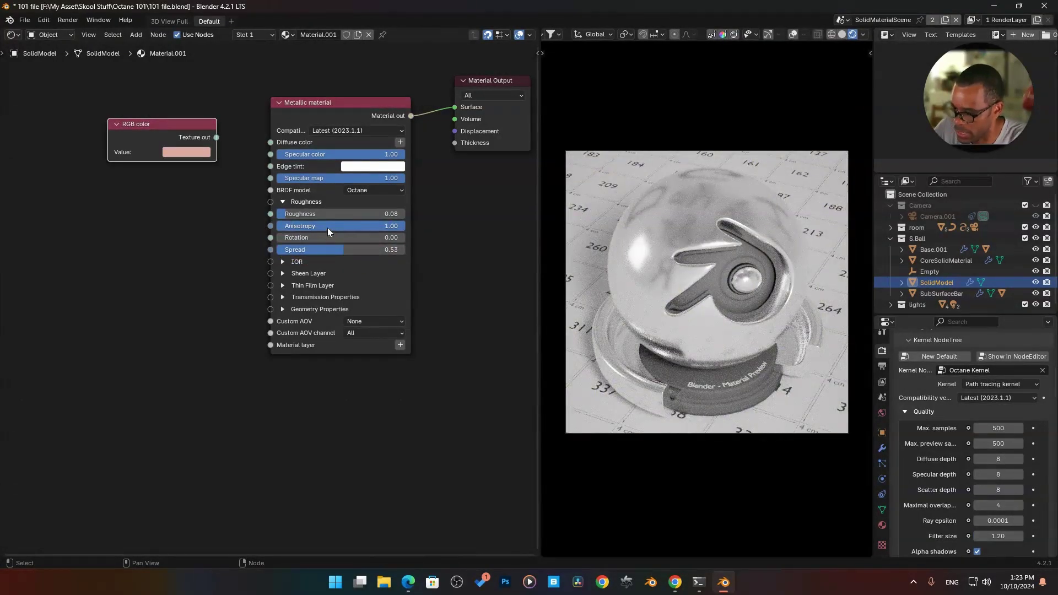
pyautogui.hotkey('ctrl', 'z')
pyautogui.hotkey('ctrl', 'z')
pyautogui.hotkey('ctrl', 'z')
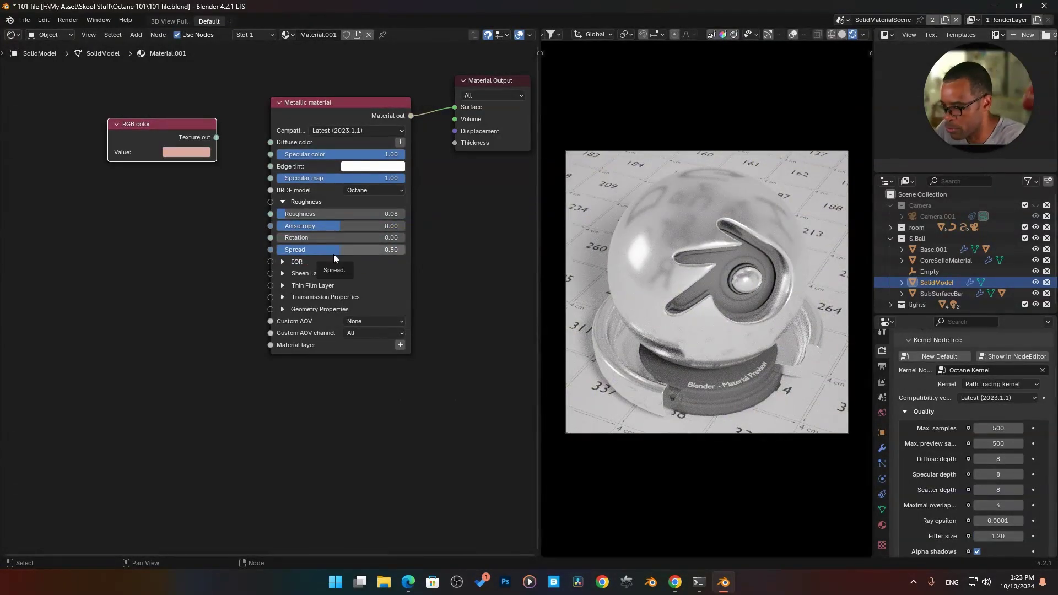
pyautogui.moveTo(371, 246); pyautogui.dragTo(355, 250)
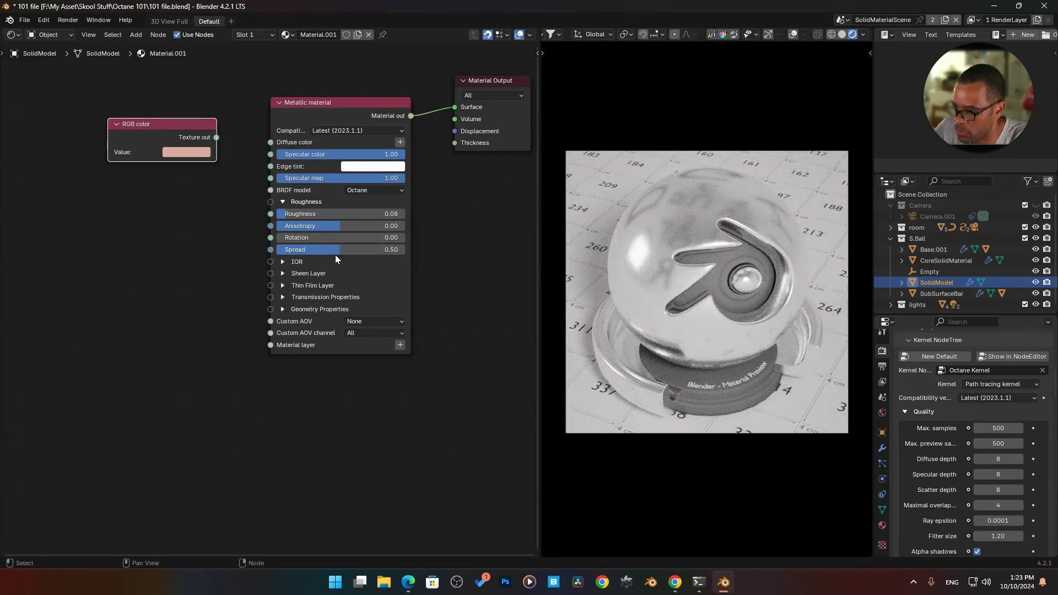
pyautogui.click(282, 262)
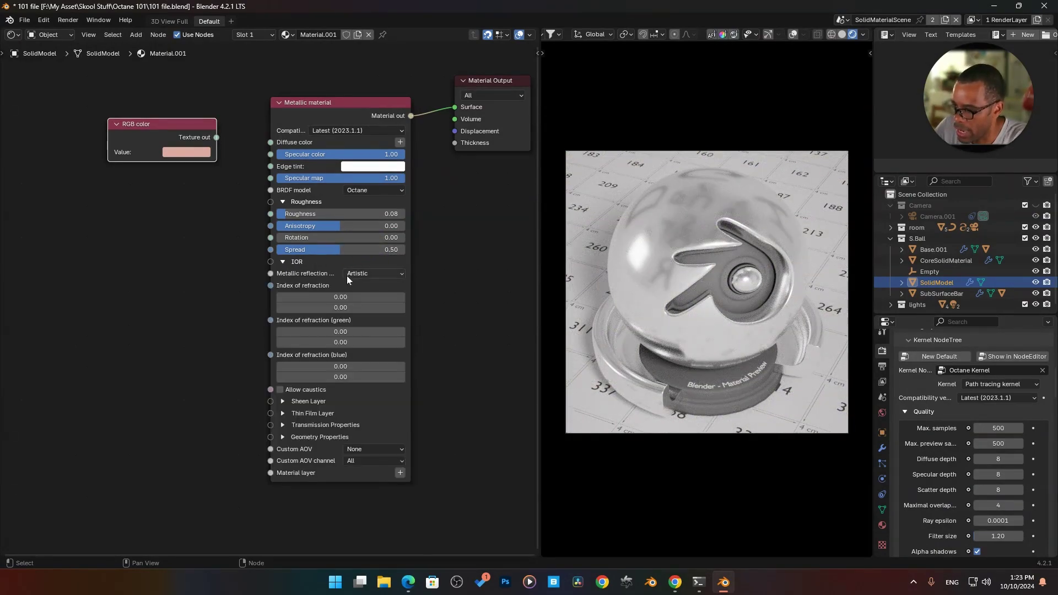
pyautogui.moveTo(427, 332); pyautogui.dragTo(433, 314, button='middle')
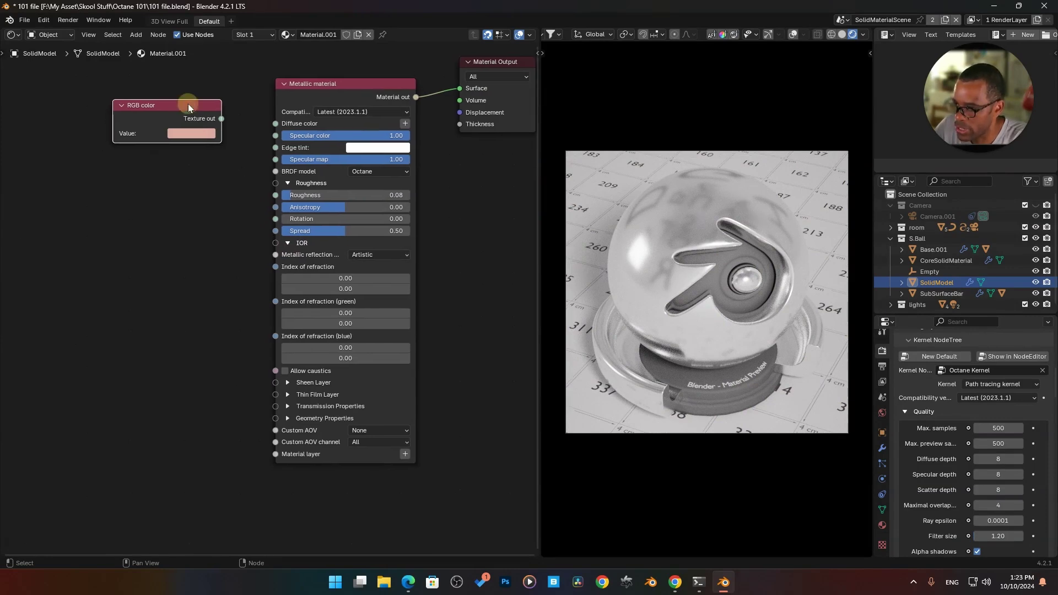
# Widen the Metallic node and scroll Edge to the RGB IOR values for metals table
pyautogui.moveTo(195, 114); pyautogui.dragTo(216, 103)
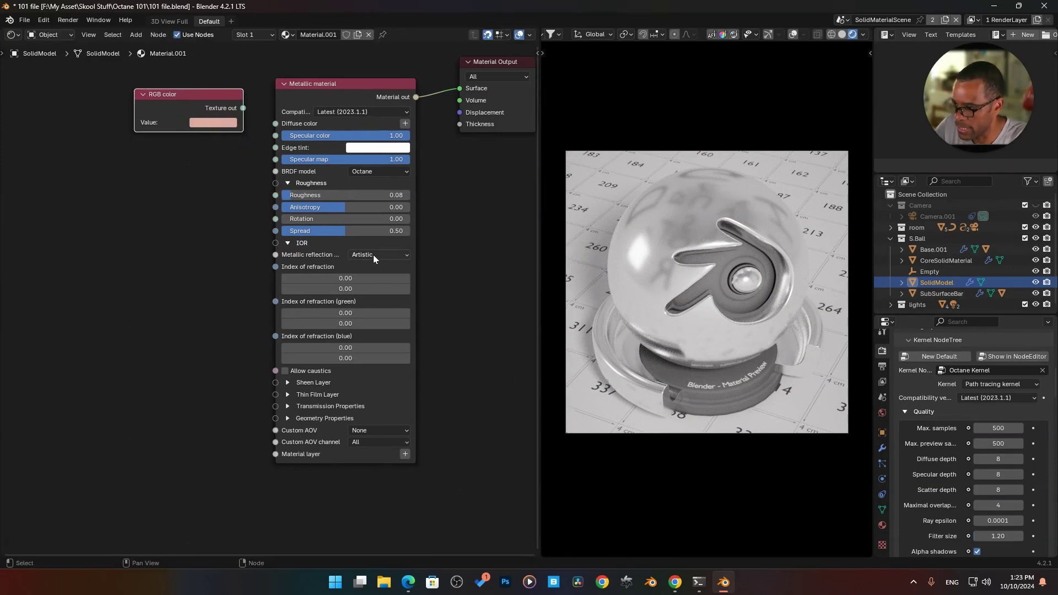
pyautogui.moveTo(412, 268); pyautogui.dragTo(433, 267)
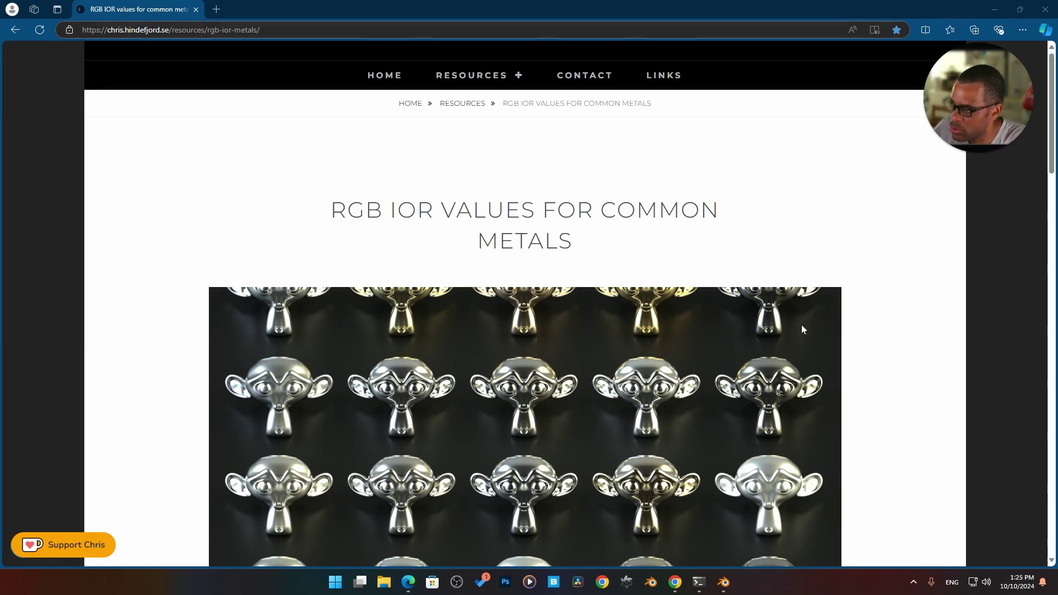
pyautogui.scroll(-10, 832, 334)
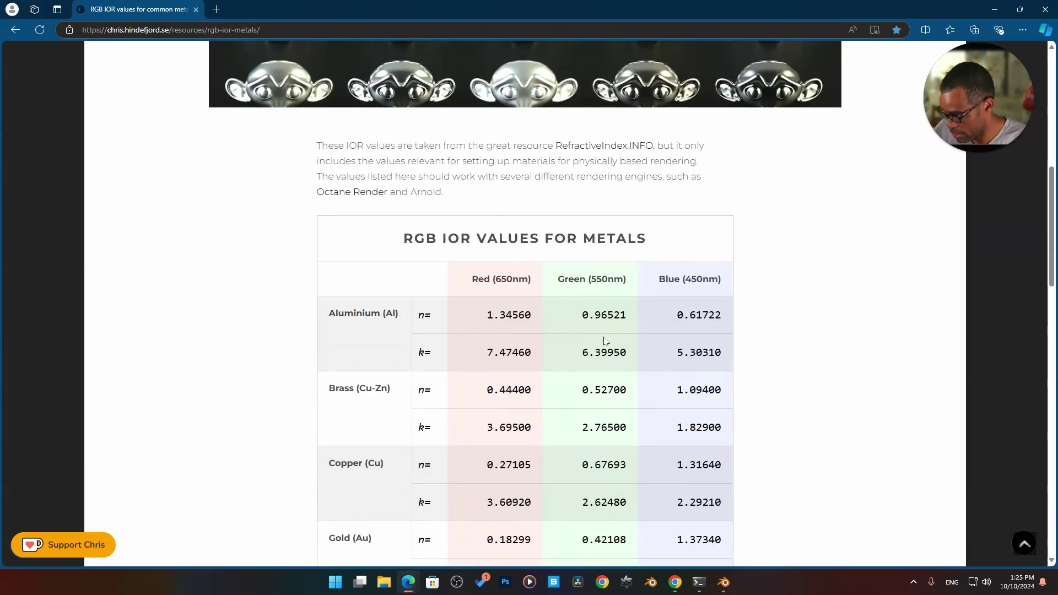
pyautogui.moveTo(521, 12); pyautogui.dragTo(526, 36)
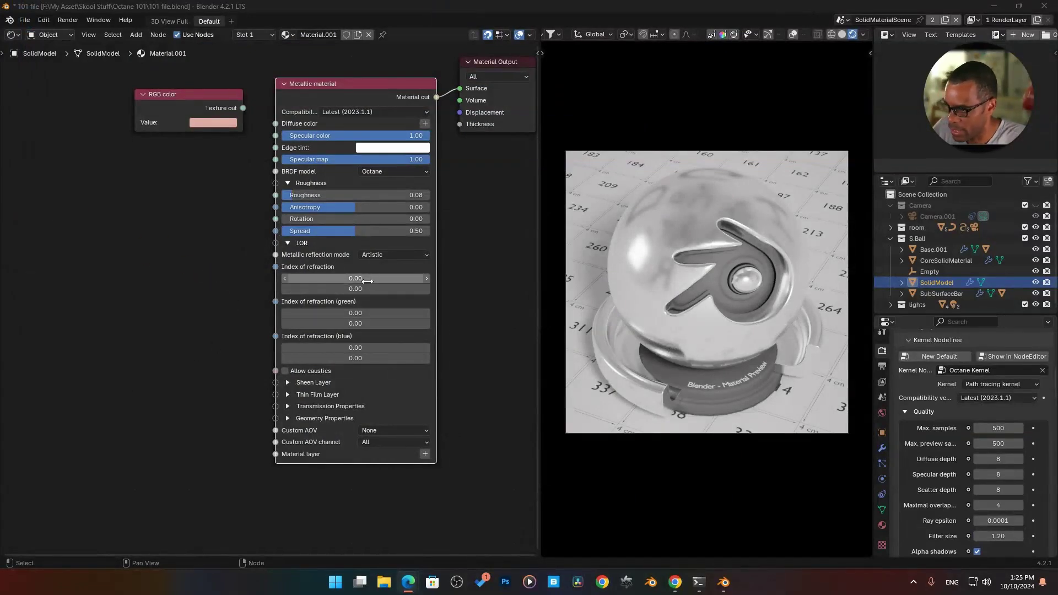
# Choose RGB IOR as the Metallic reflection mode and switch back to the browser
pyautogui.click(402, 256)
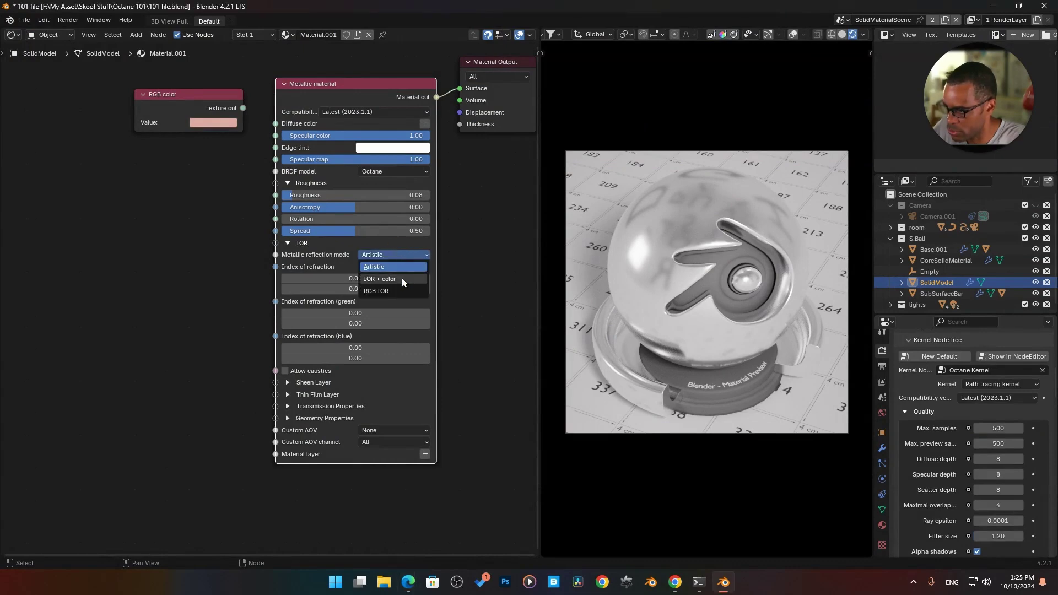
pyautogui.click(395, 292)
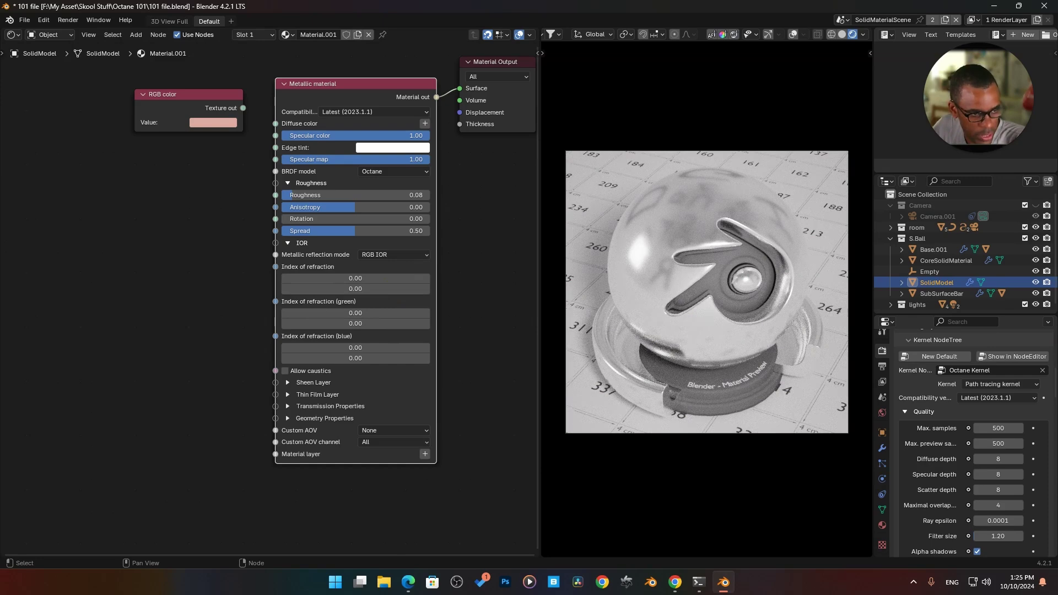
pyautogui.hotkey('alt', 'Tab')
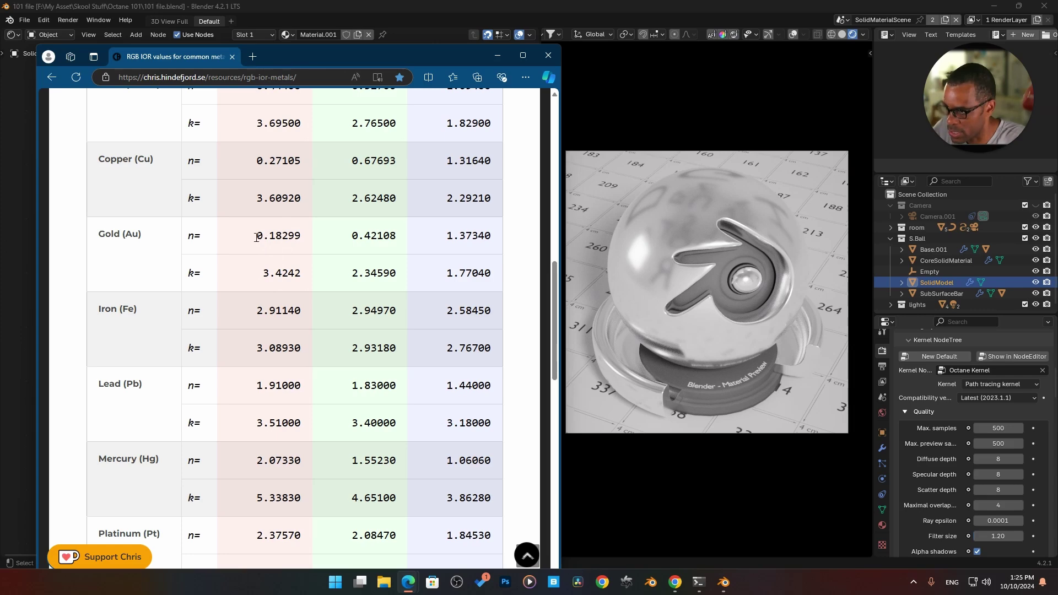
# Copy Gold's red n 0.18299 and k 3.4242, then return to Blender's first IOR field
pyautogui.moveTo(258, 235); pyautogui.dragTo(300, 235)
pyautogui.rightClick(288, 240)
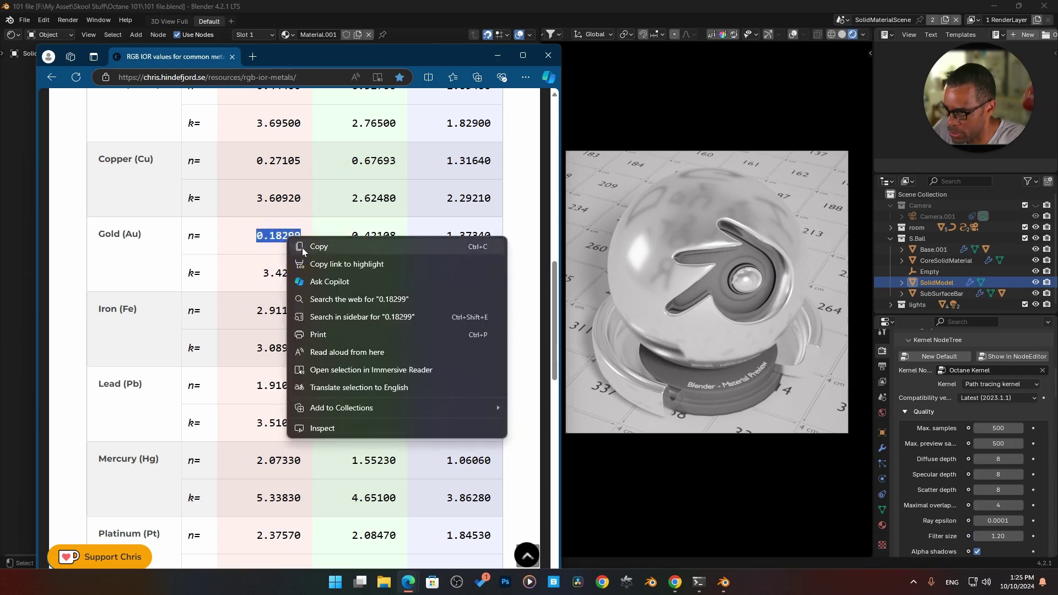
pyautogui.click(303, 247)
pyautogui.moveTo(263, 272); pyautogui.dragTo(308, 277)
pyautogui.rightClick(281, 273)
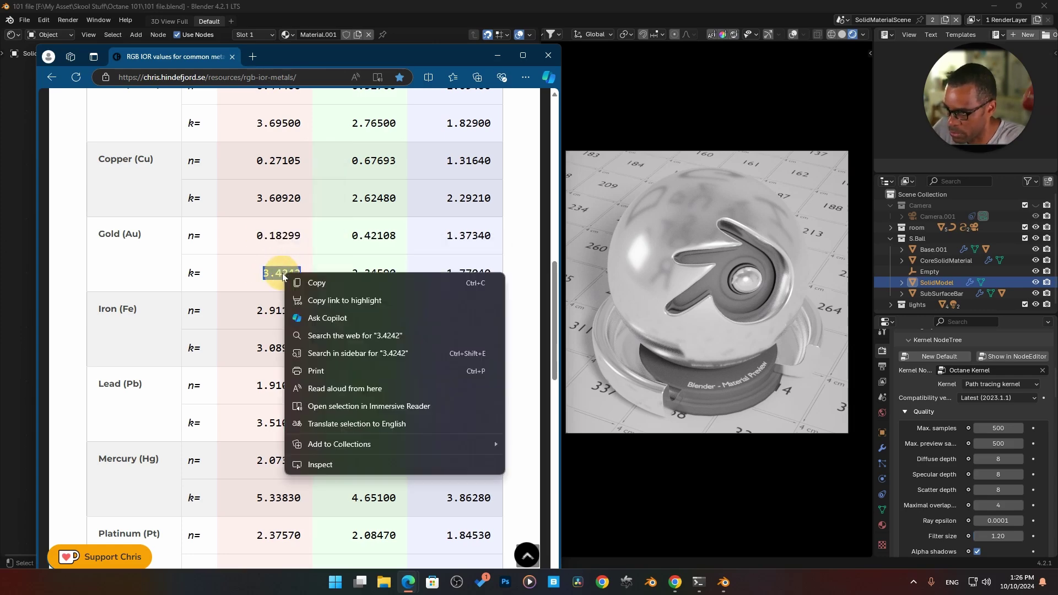
pyautogui.click(306, 287)
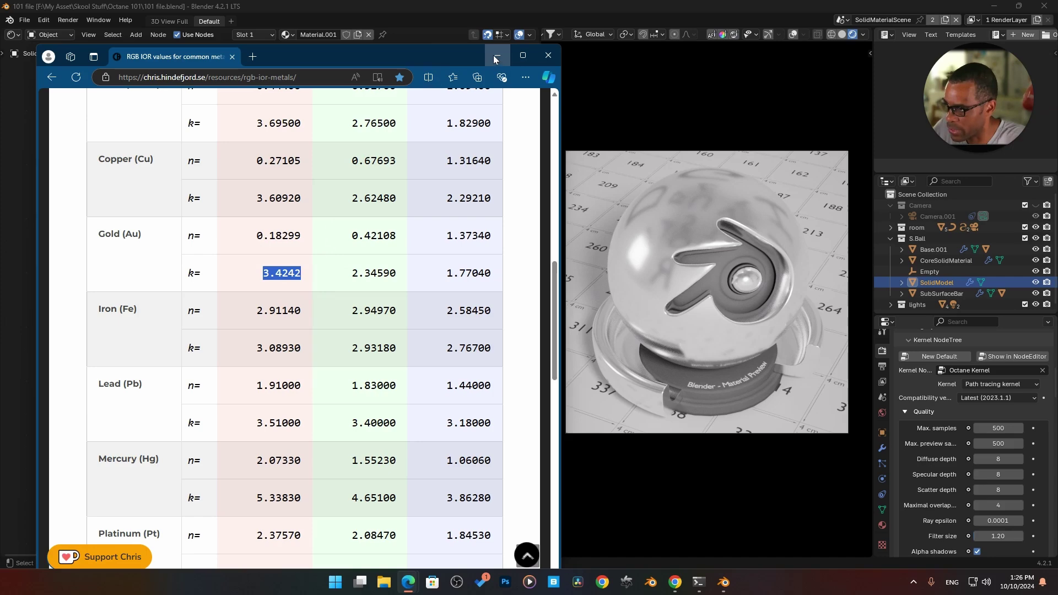
pyautogui.click(498, 55)
pyautogui.click(356, 277)
# Paste 0.18299 and 3.4242 from the clipboard history into the first two IOR fields
pyautogui.press('BackSpace')
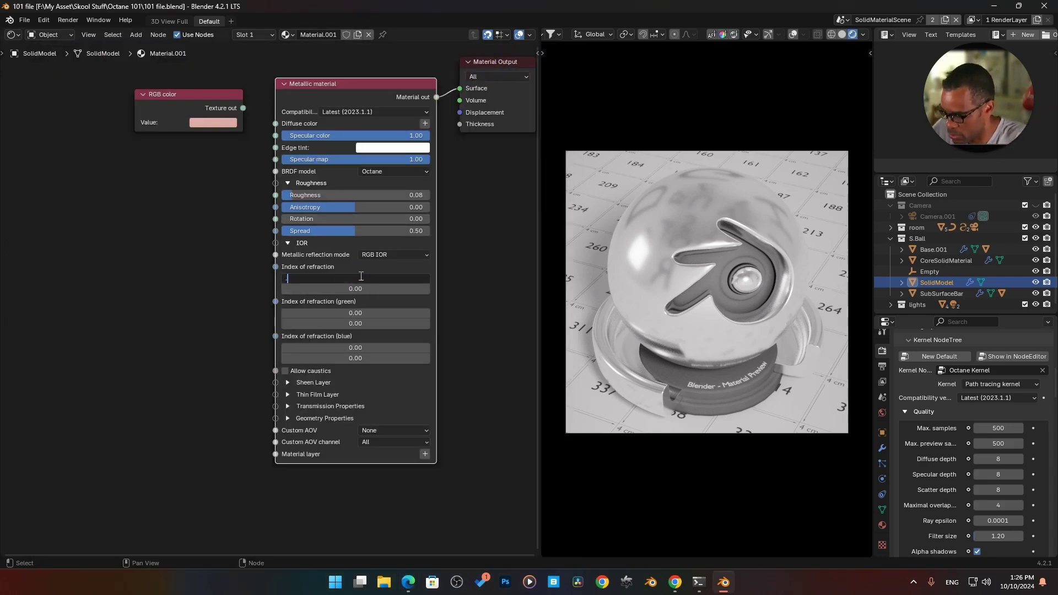
pyautogui.press('super+v')
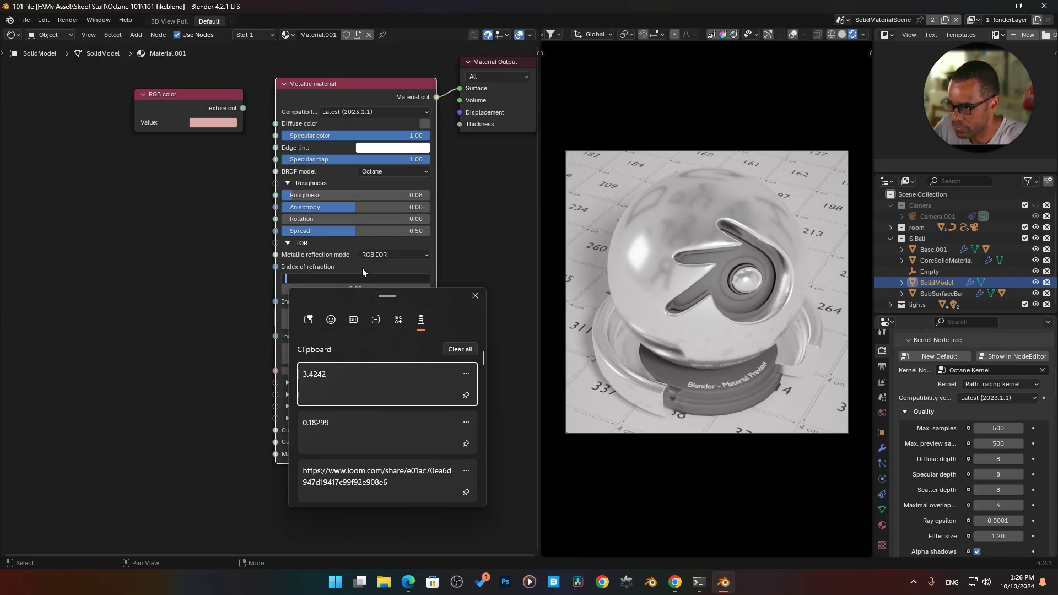
pyautogui.click(329, 433)
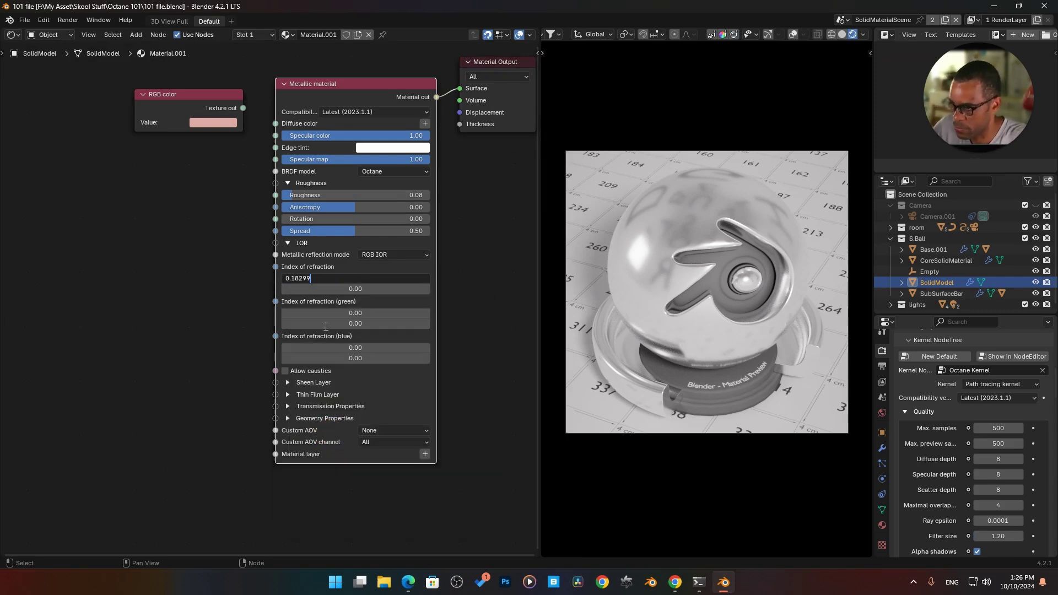
pyautogui.click(329, 296)
pyautogui.click(332, 293)
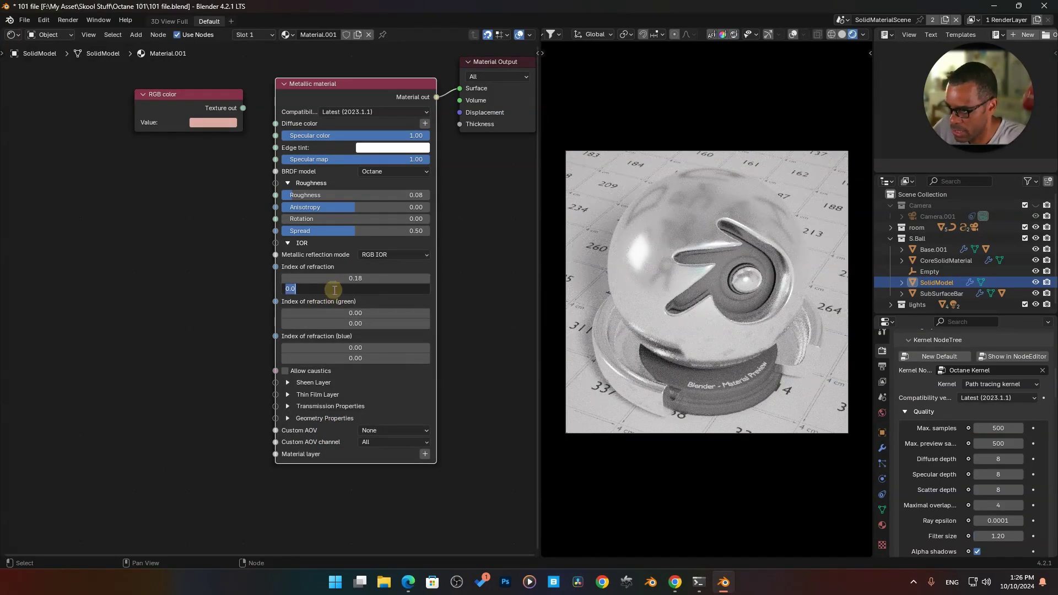
pyautogui.press('super+v')
pyautogui.click(329, 384)
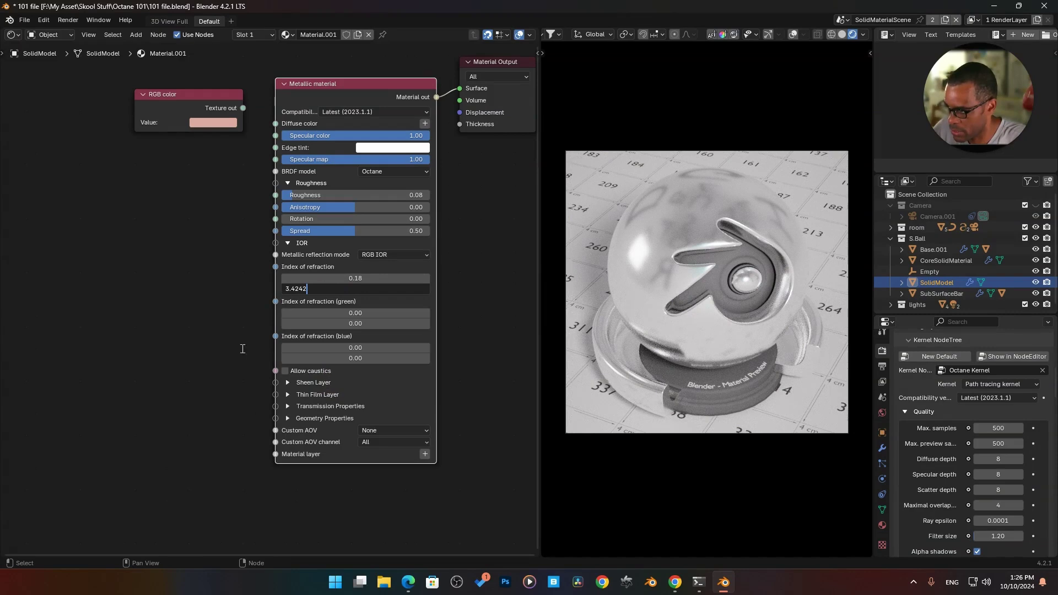
pyautogui.click(319, 318)
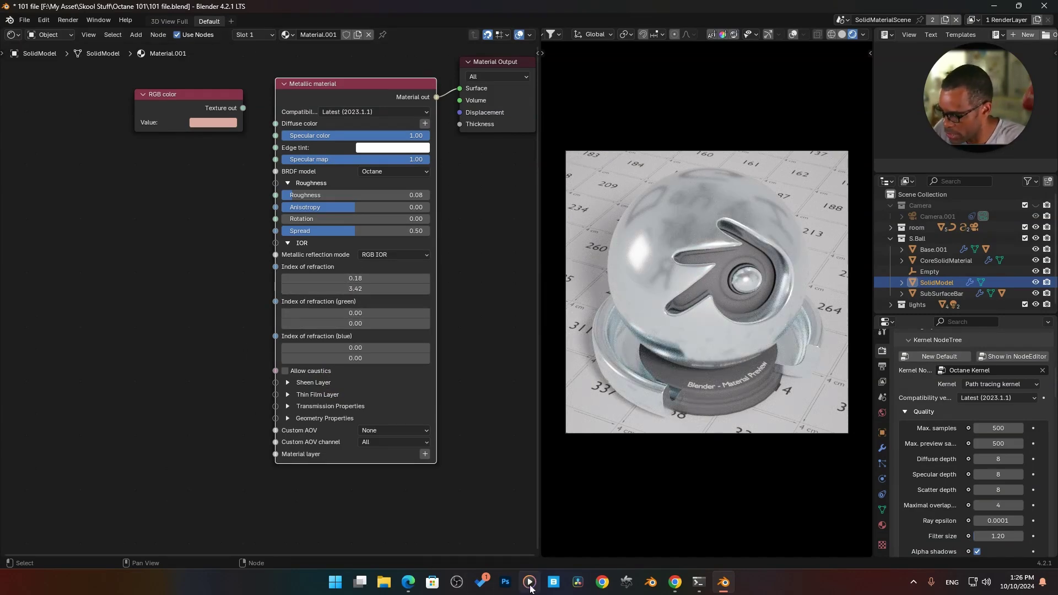
# Select Gold's blue value 1.37340 in the metals chart and lower roughness to 0.05
pyautogui.moveTo(417, 588)
pyautogui.click(453, 528)
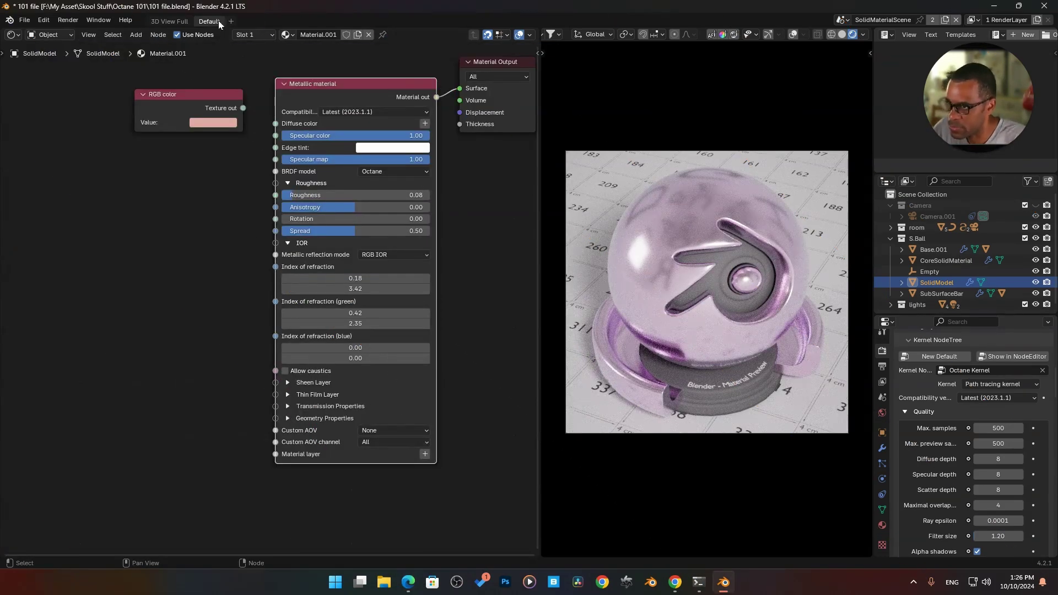
pyautogui.moveTo(408, 583)
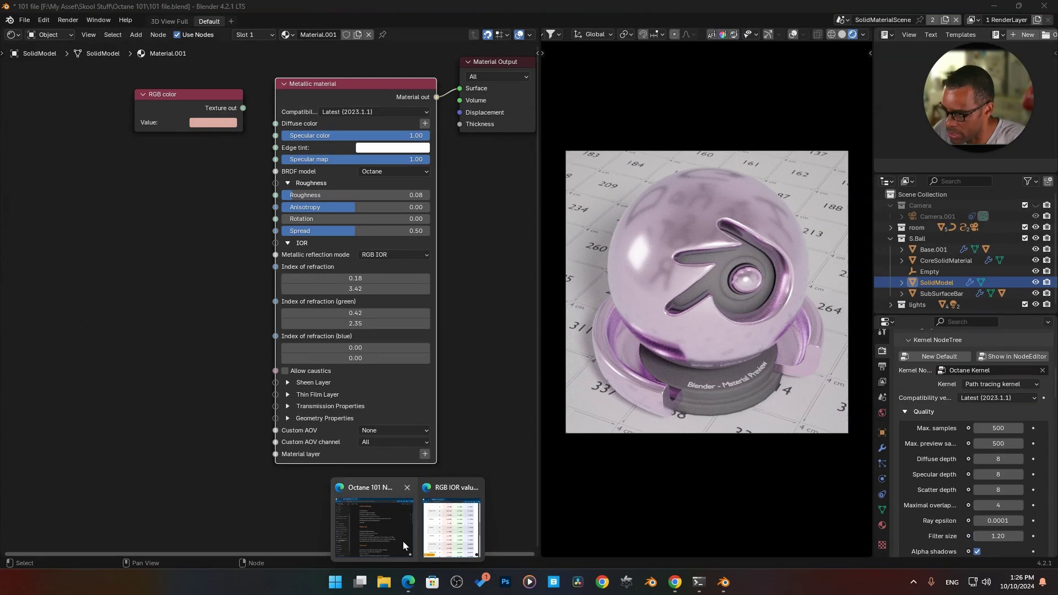
pyautogui.click(425, 543)
pyautogui.moveTo(445, 238); pyautogui.dragTo(499, 232)
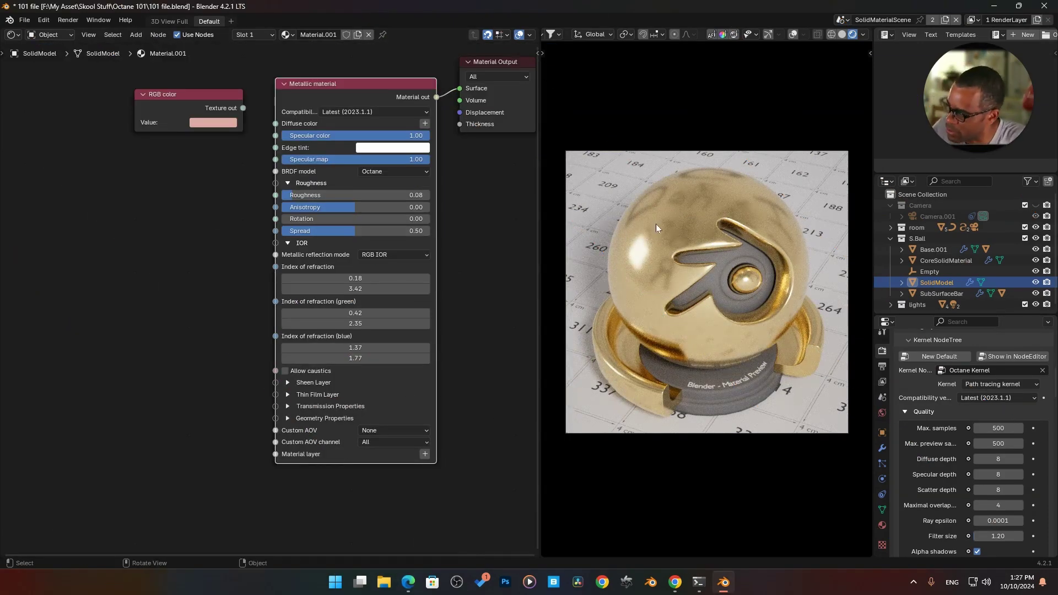
pyautogui.moveTo(386, 196); pyautogui.dragTo(409, 332)
# Switch the gold metal's BRDF model to GGX and raise Roughness to 0.10
pyautogui.click(393, 171)
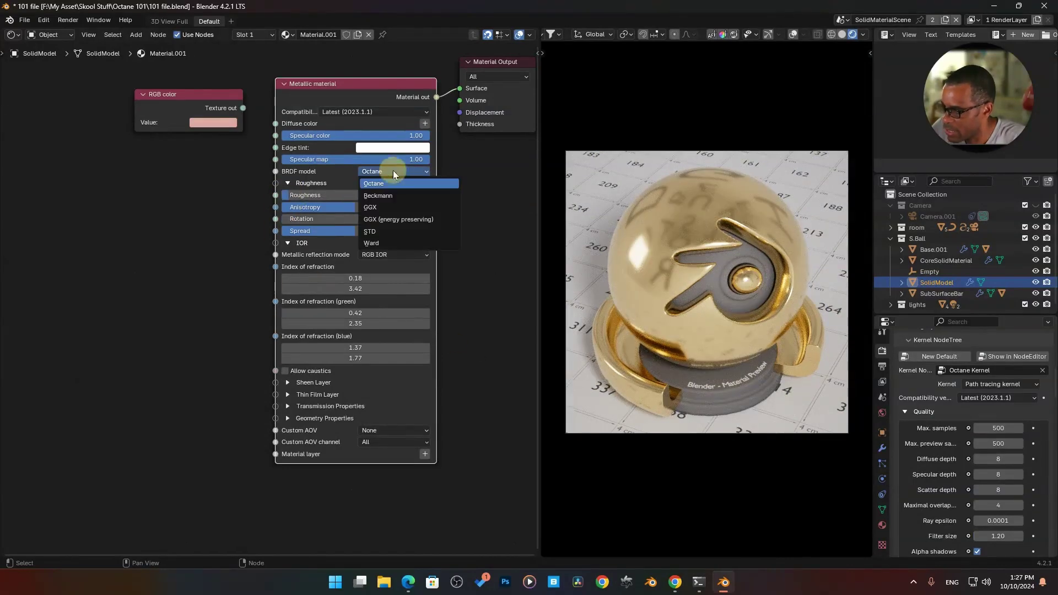
pyautogui.click(392, 207)
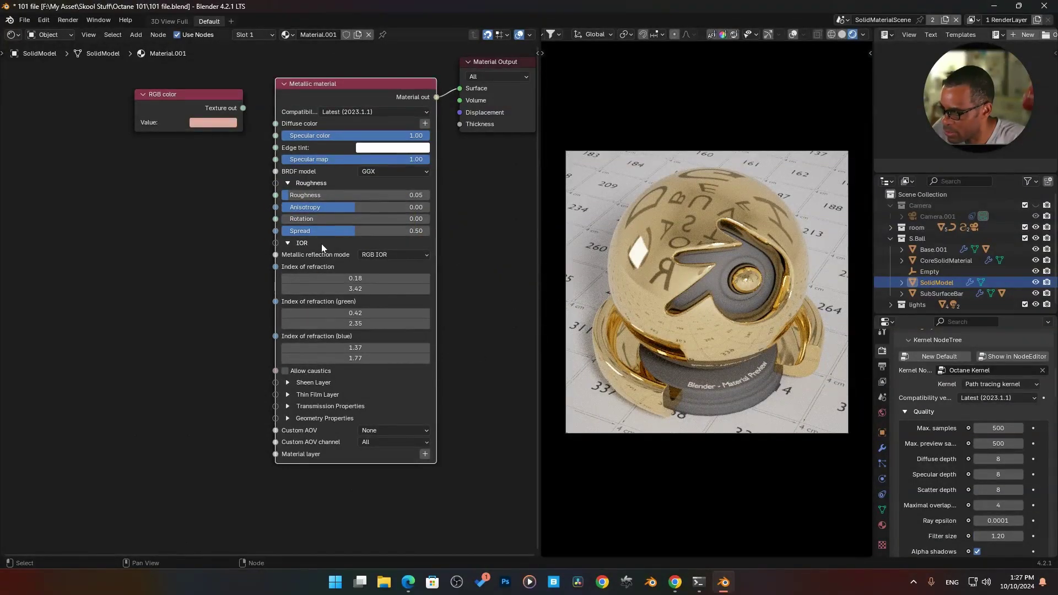
pyautogui.moveTo(329, 196); pyautogui.dragTo(342, 196)
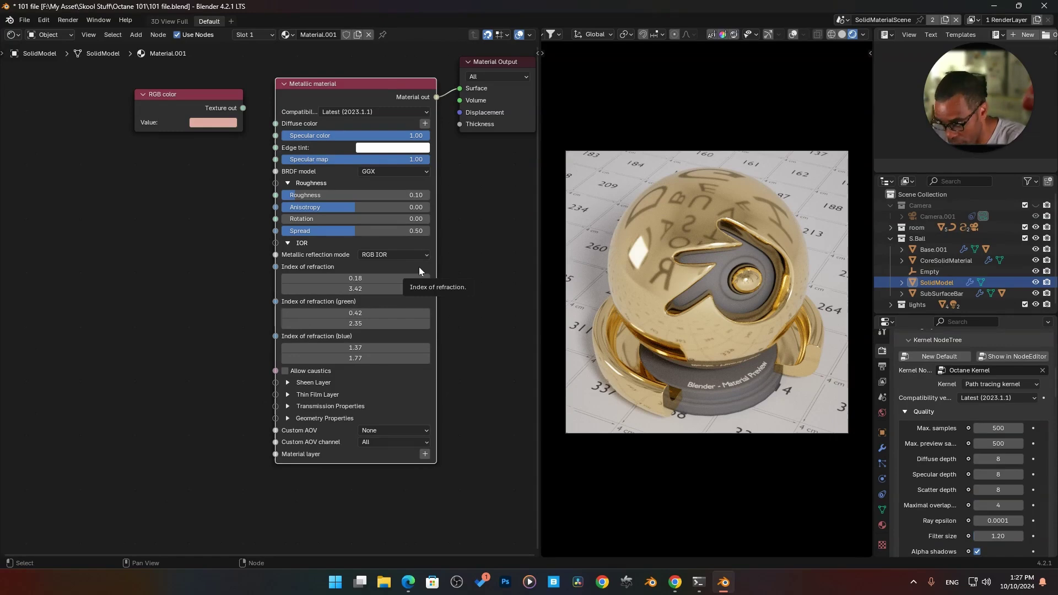
# Check the RGB IOR chart in Edge, then return to Blender's node editor
pyautogui.moveTo(408, 582)
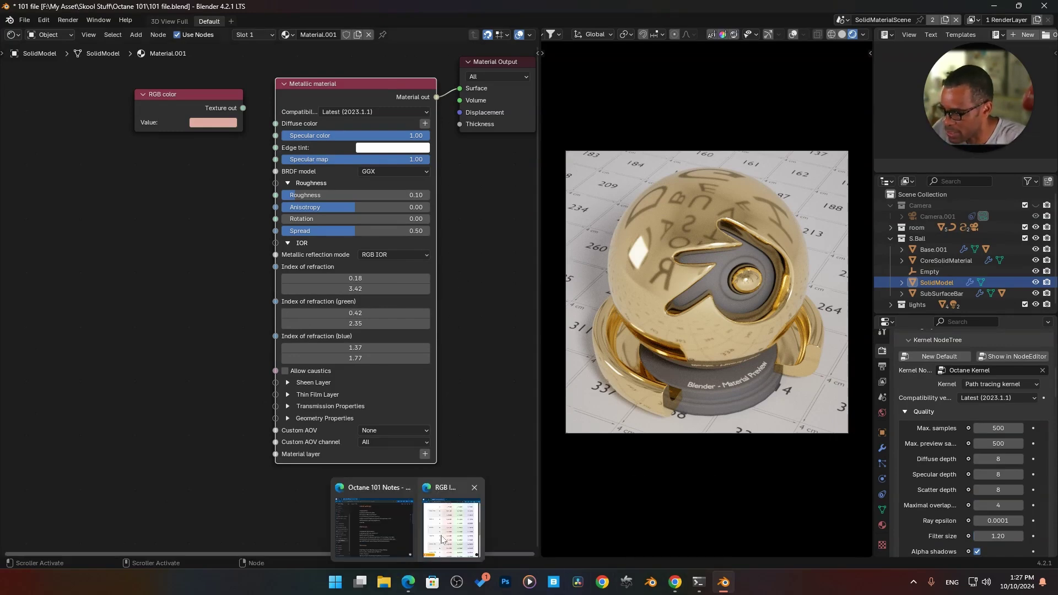
pyautogui.click(452, 518)
pyautogui.scroll(-7, 159, 394)
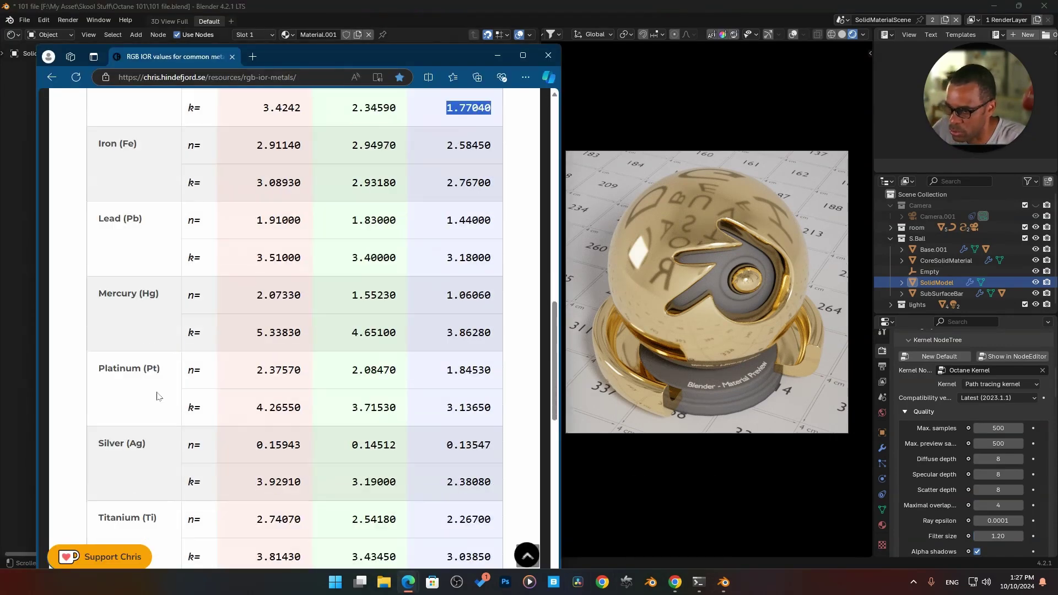
pyautogui.scroll(-2, 158, 396)
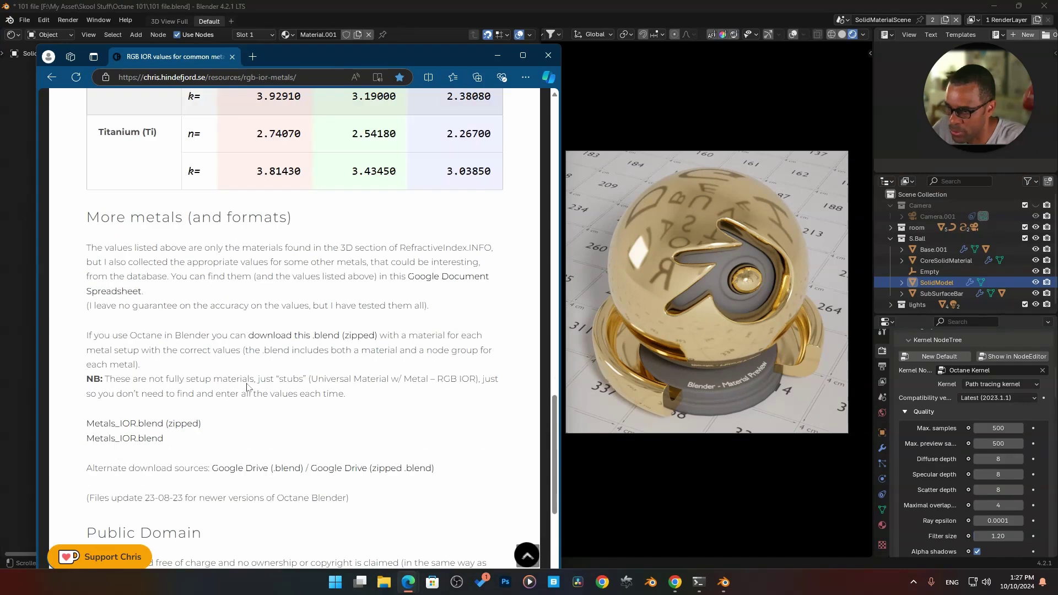
pyautogui.scroll(7, 273, 380)
pyautogui.scroll(6, 272, 381)
pyautogui.click(600, 43)
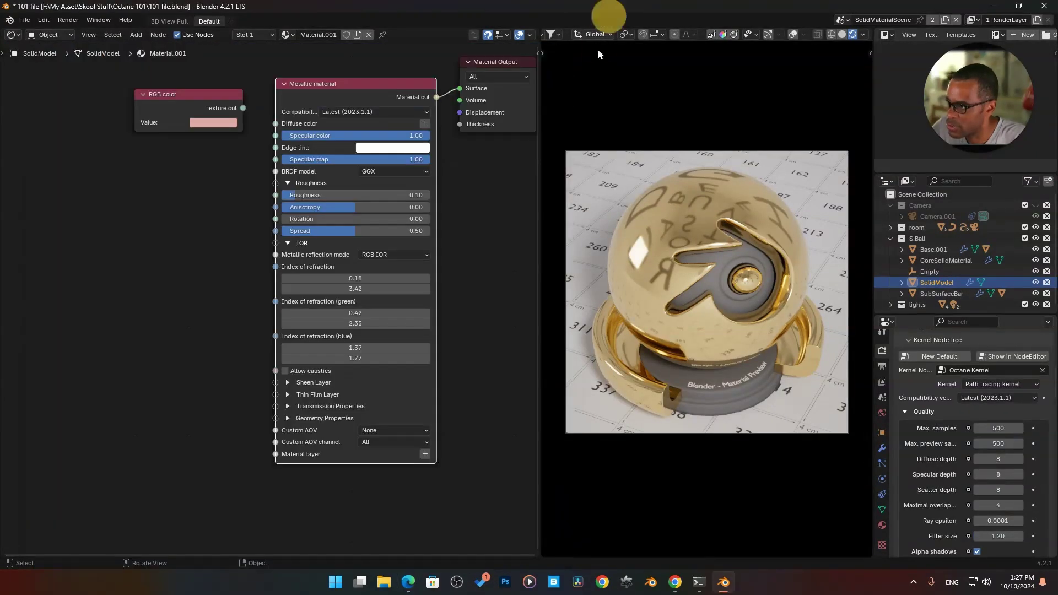
# Try the IOR + color and Artistic reflection modes, then set Metallic back to RGB IOR
pyautogui.click(425, 254)
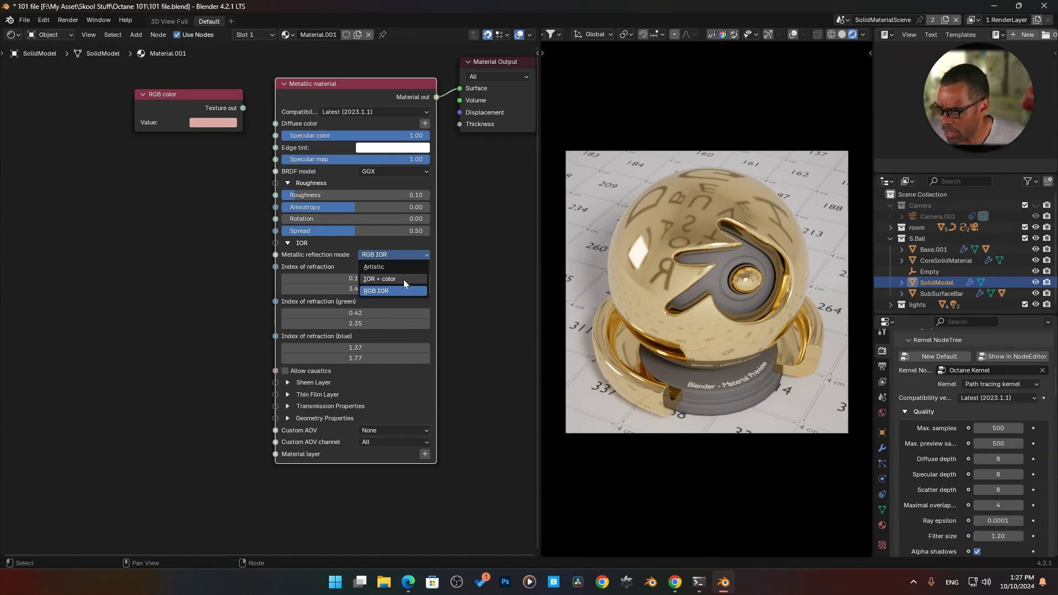
pyautogui.click(401, 279)
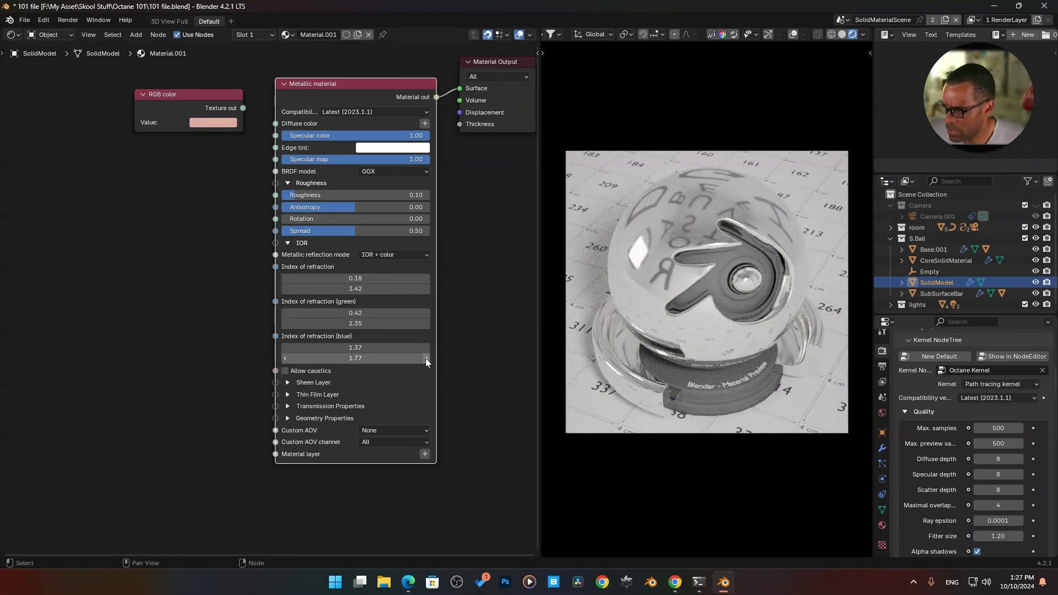
pyautogui.click(392, 255)
pyautogui.click(382, 268)
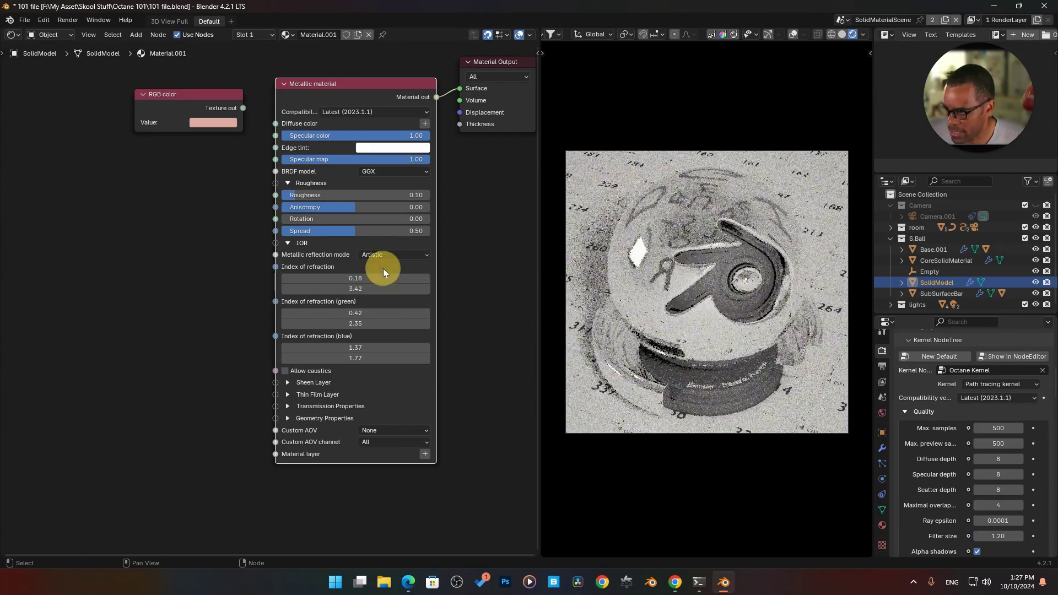
pyautogui.click(415, 254)
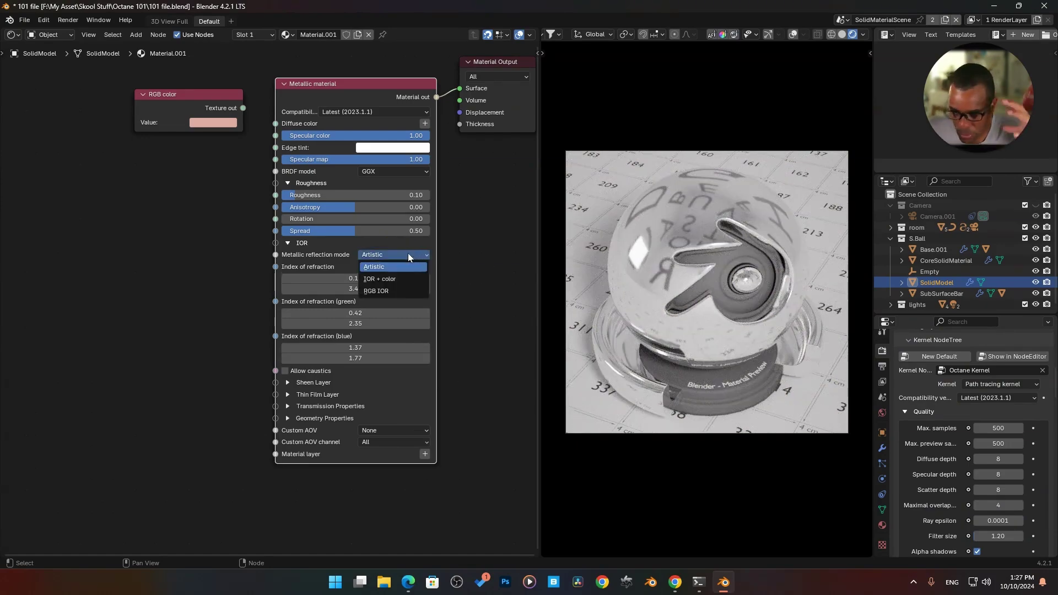
pyautogui.click(402, 291)
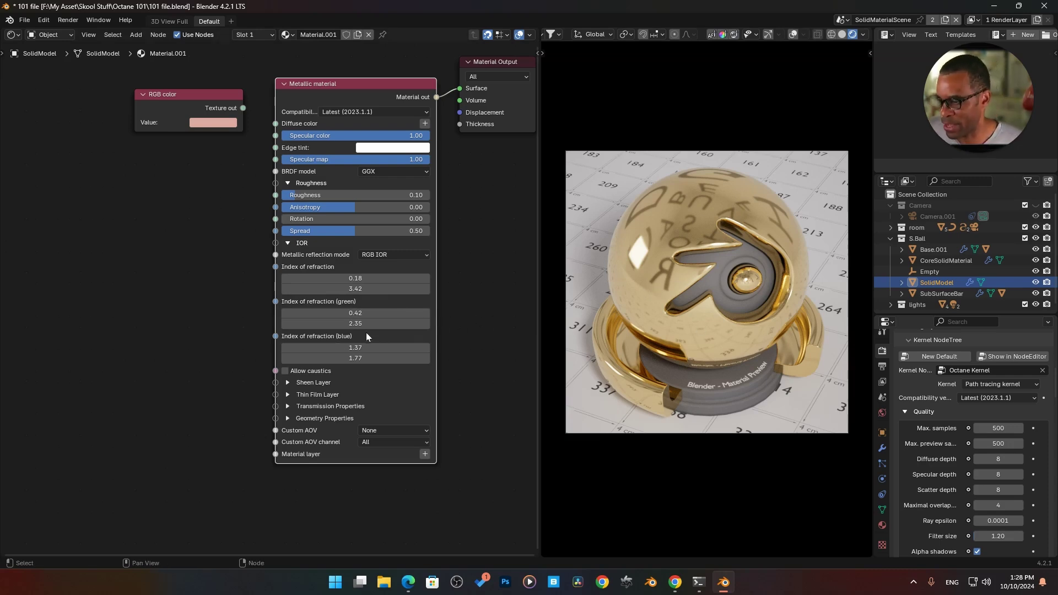
# Untick Allow caustics, expand Sheen and Thin Film layers, and preview then reset Film width
pyautogui.click(285, 371)
pyautogui.click(288, 383)
pyautogui.scroll(2, 330, 367)
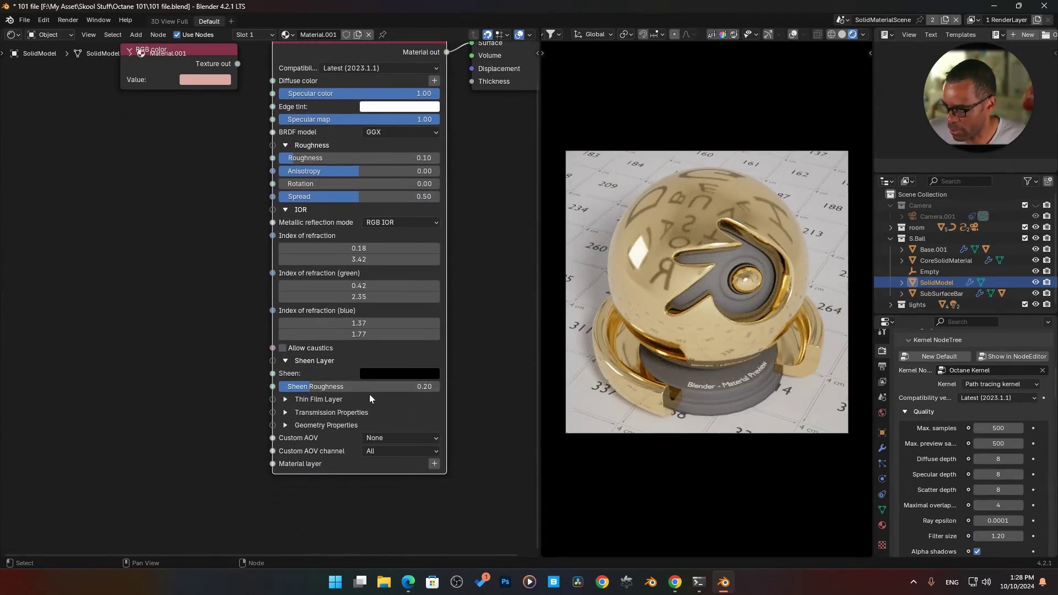
pyautogui.click(286, 399)
pyautogui.scroll(-1, 351, 381)
pyautogui.scroll(2, 352, 376)
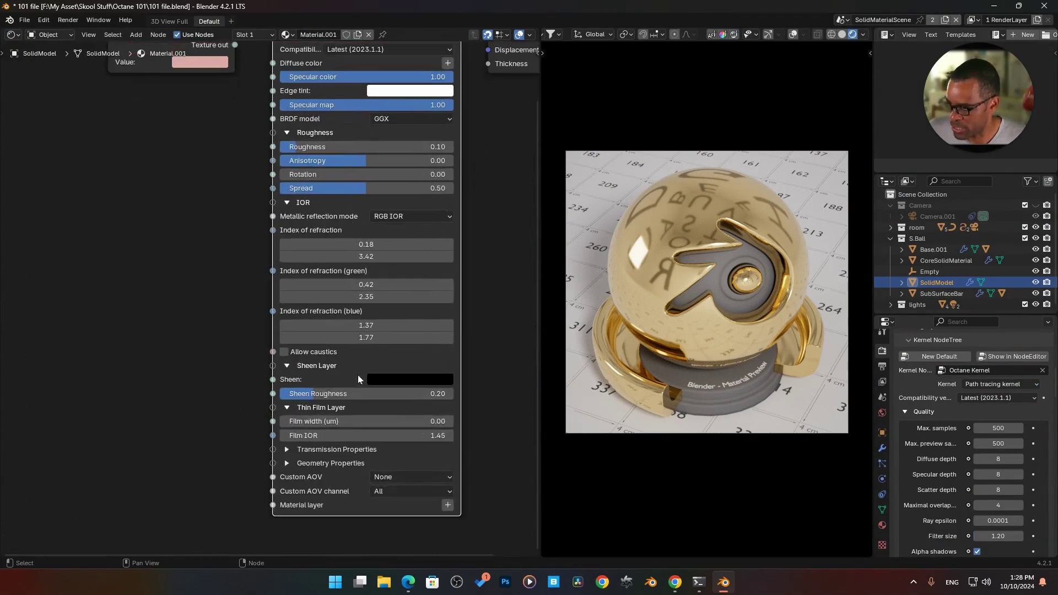
pyautogui.keyDown('shift'); pyautogui.scroll(-2, 337, 374); pyautogui.keyUp('shift')
pyautogui.moveTo(317, 376); pyautogui.dragTo(263, 372)
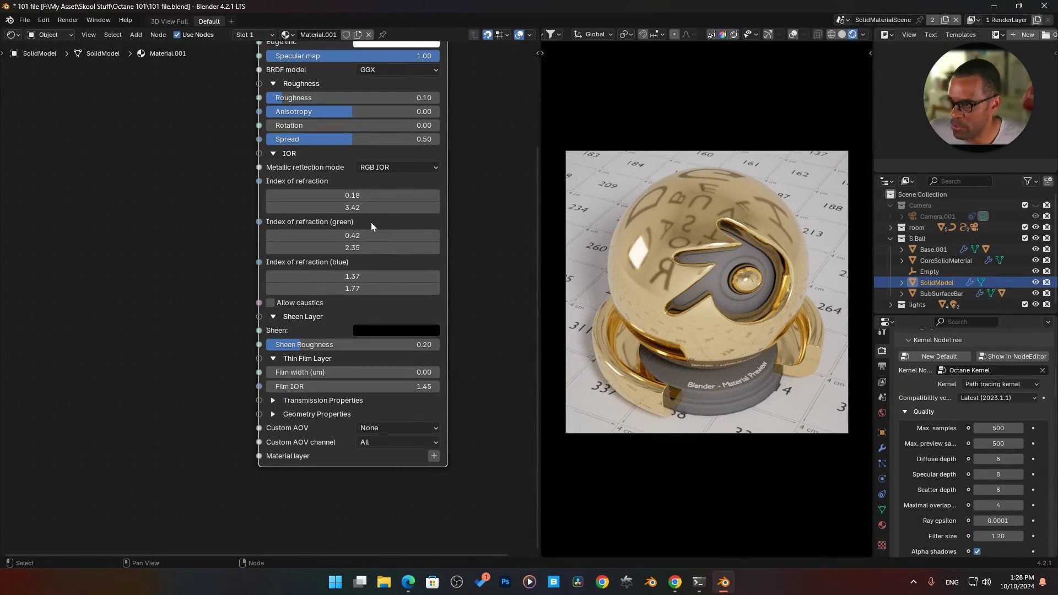
# Expand Transmission and Geometry Properties, testing Opacity and restoring it to 1.00
pyautogui.moveTo(360, 224); pyautogui.dragTo(345, 294, button='middle')
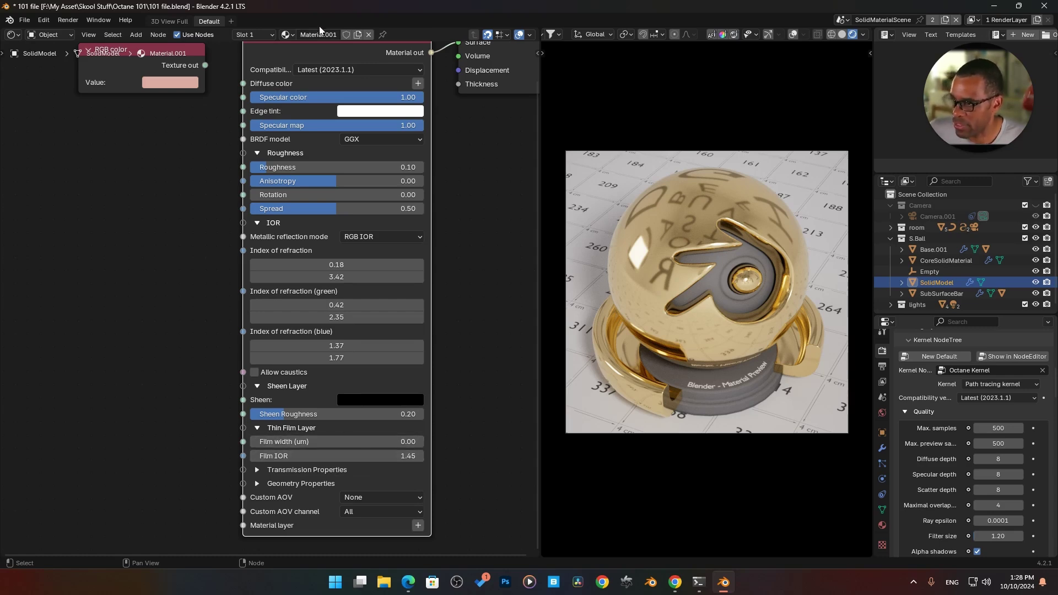
pyautogui.moveTo(367, 417); pyautogui.dragTo(375, 379, button='middle')
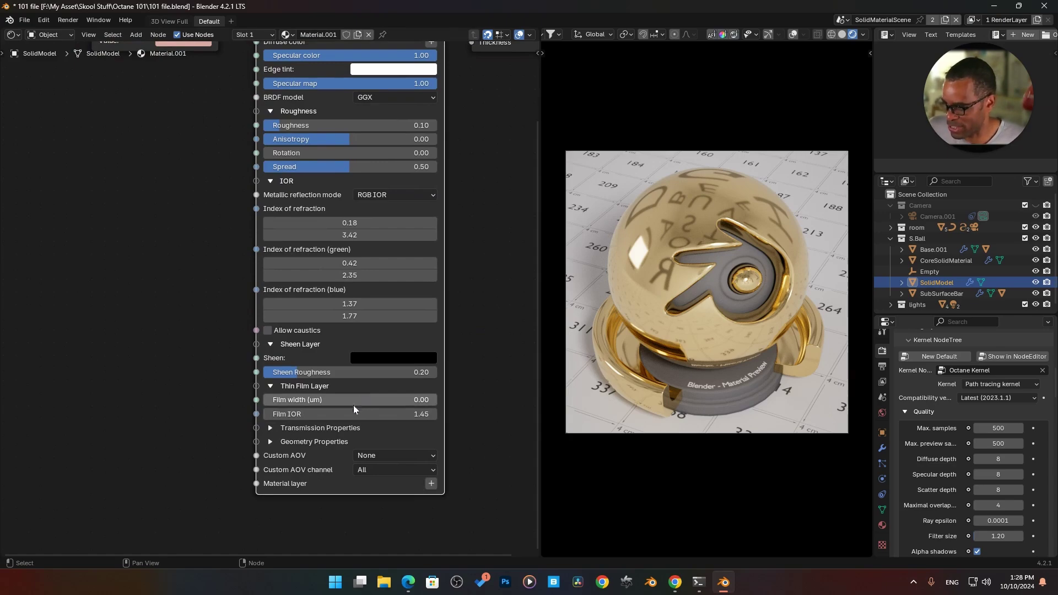
pyautogui.click(279, 428)
pyautogui.moveTo(379, 445)
pyautogui.mouseDown()
pyautogui.moveTo(226, 428)
pyautogui.moveTo(479, 432)
pyautogui.moveTo(380, 448)
pyautogui.mouseUp()
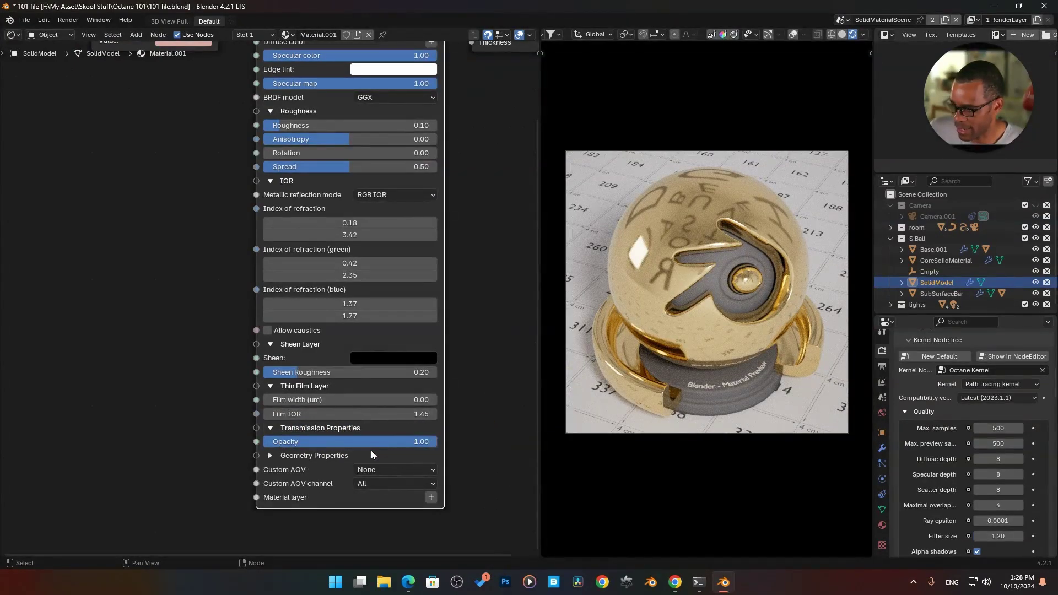
pyautogui.scroll(-1, 303, 448)
pyautogui.click(284, 409)
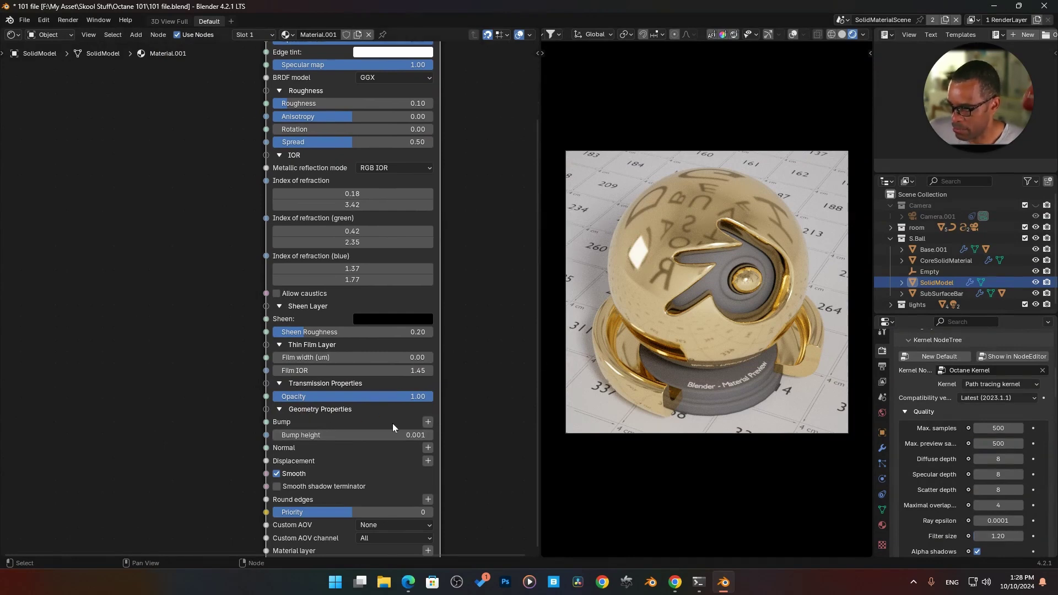
pyautogui.click(190, 381)
pyautogui.hotkey('shift', 'a')
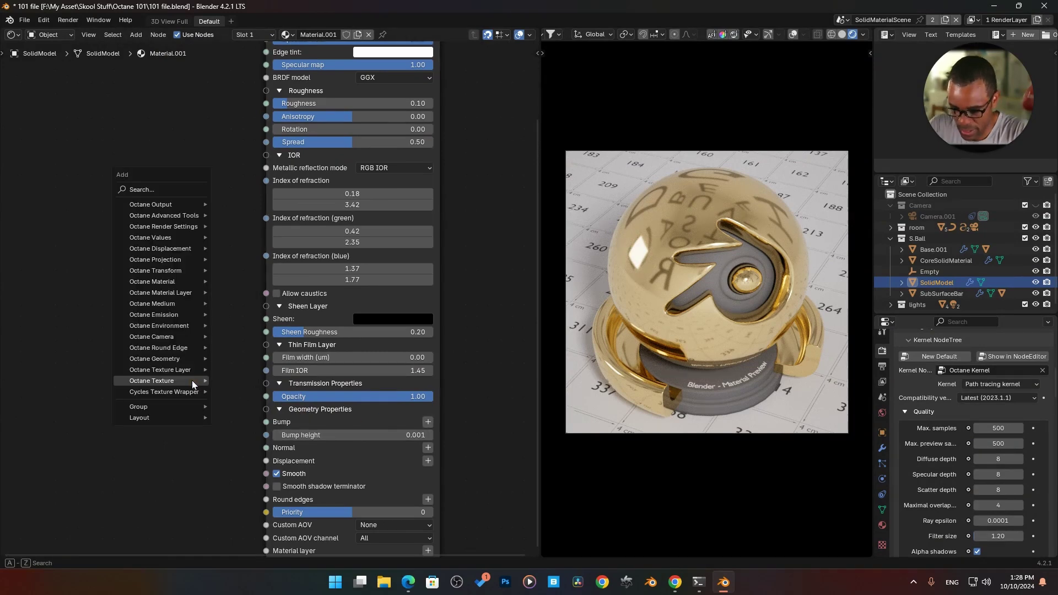
pyautogui.moveTo(192, 381)
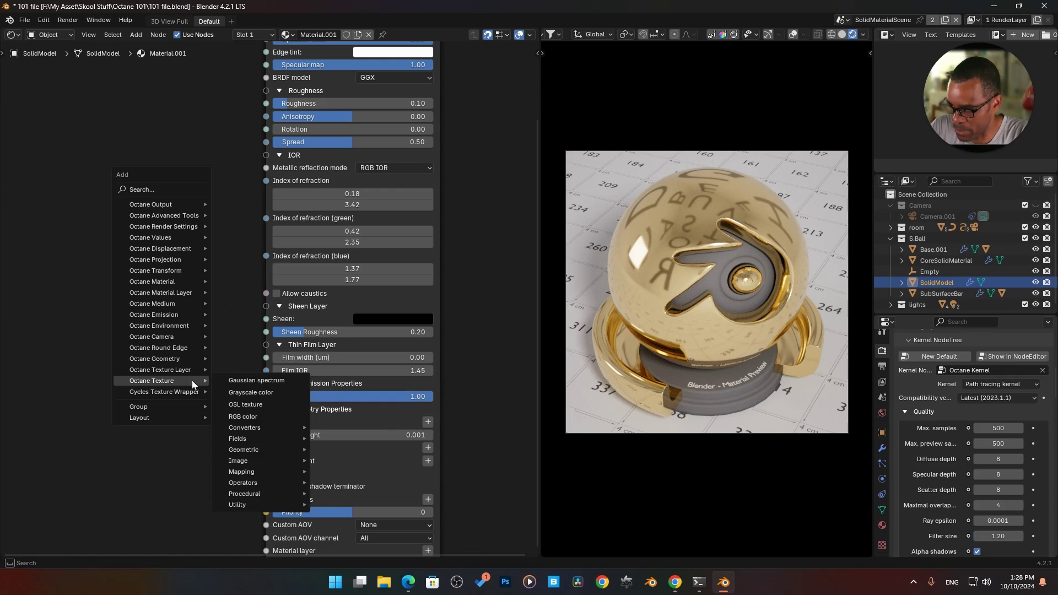
pyautogui.press('Escape')
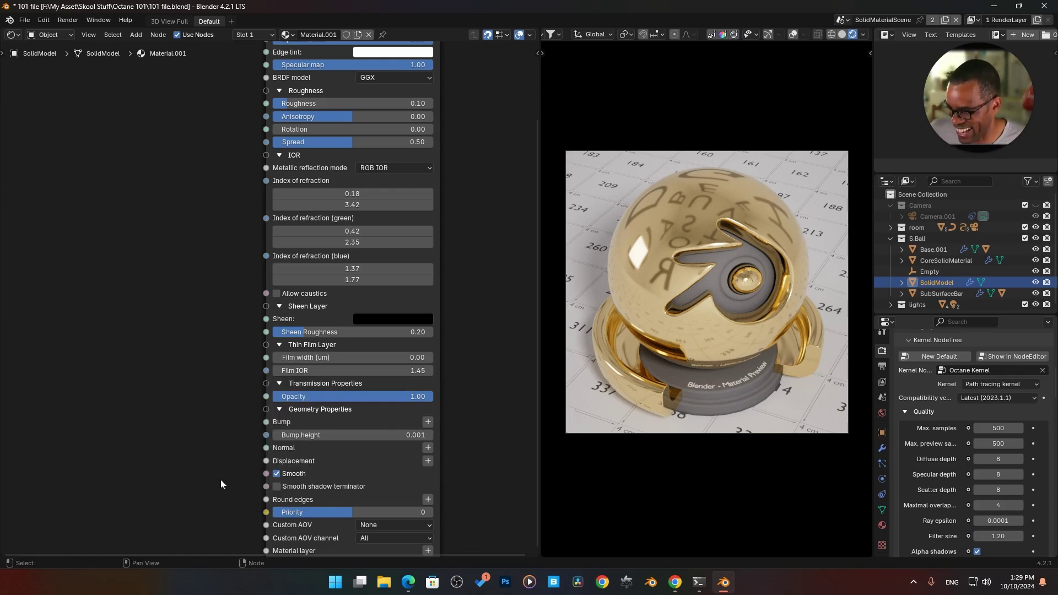
pyautogui.keyDown('shift'); pyautogui.scroll(-3, 299, 454); pyautogui.keyUp('shift')
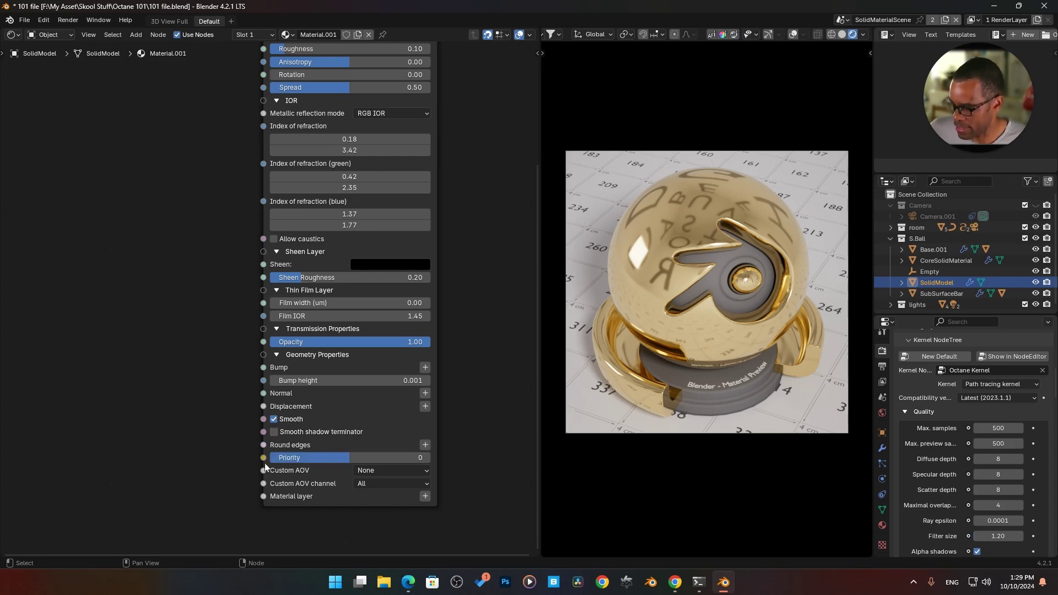
pyautogui.keyDown('shift'); pyautogui.scroll(3, 440, 350); pyautogui.keyUp('shift')
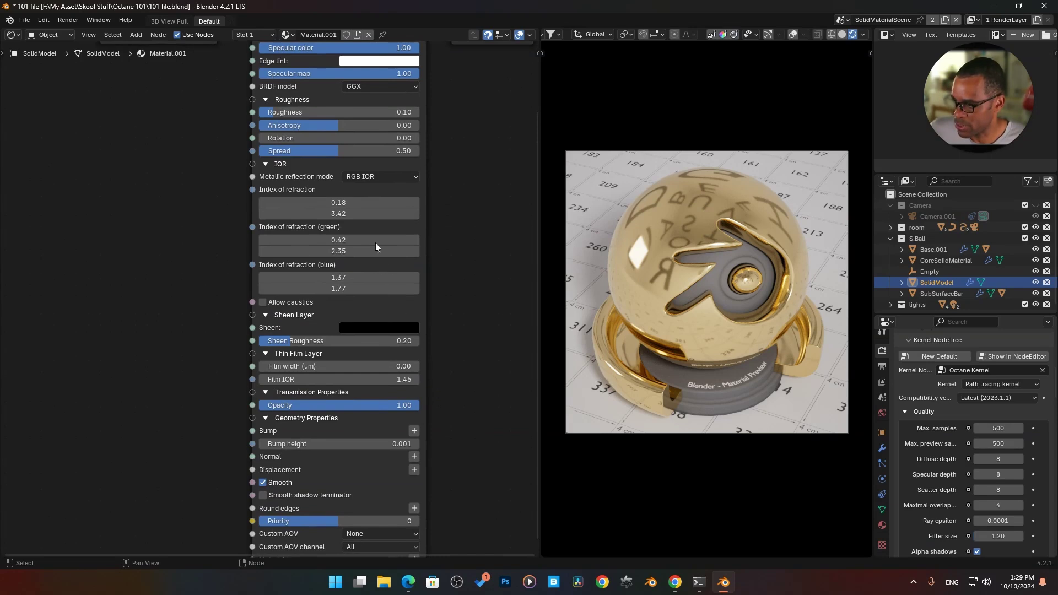
pyautogui.keyDown('shift'); pyautogui.scroll(3, 442, 292); pyautogui.keyUp('shift')
pyautogui.scroll(-1, 442, 291)
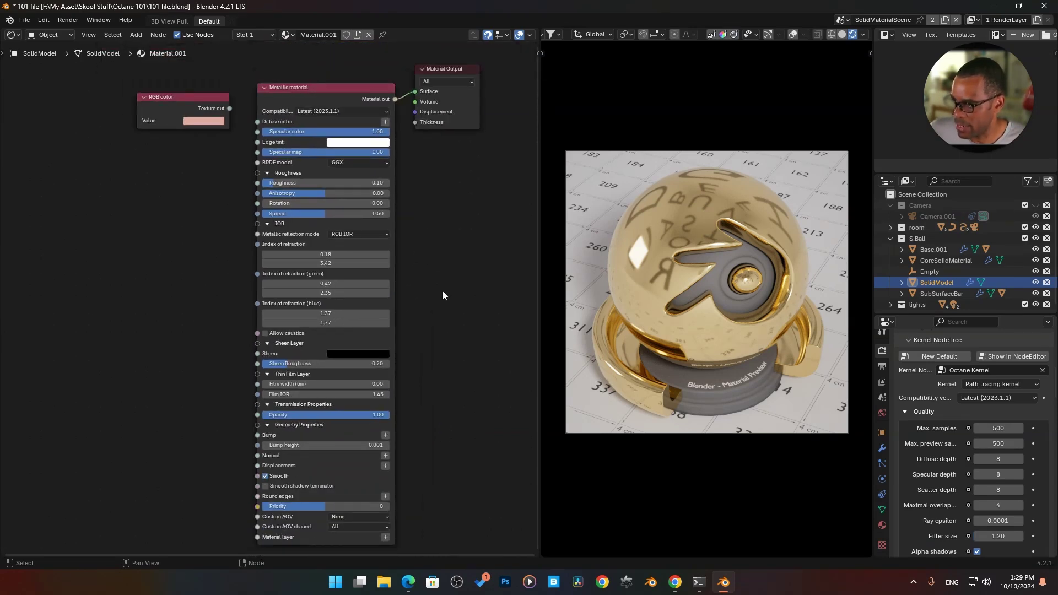
# Move the Metallic material node slightly upward in the node editor
pyautogui.moveTo(362, 87); pyautogui.dragTo(362, 78)
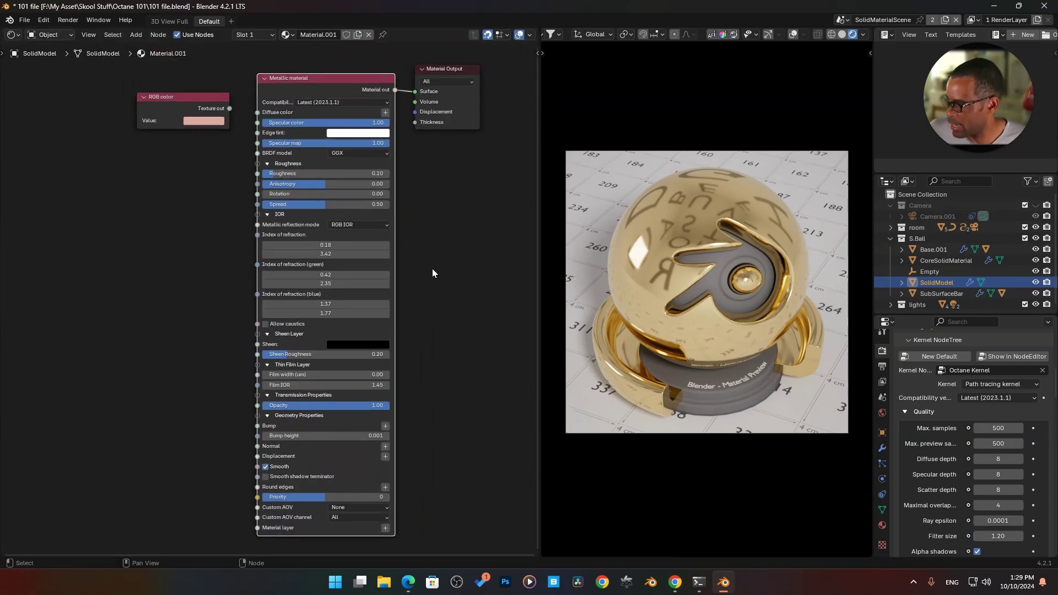